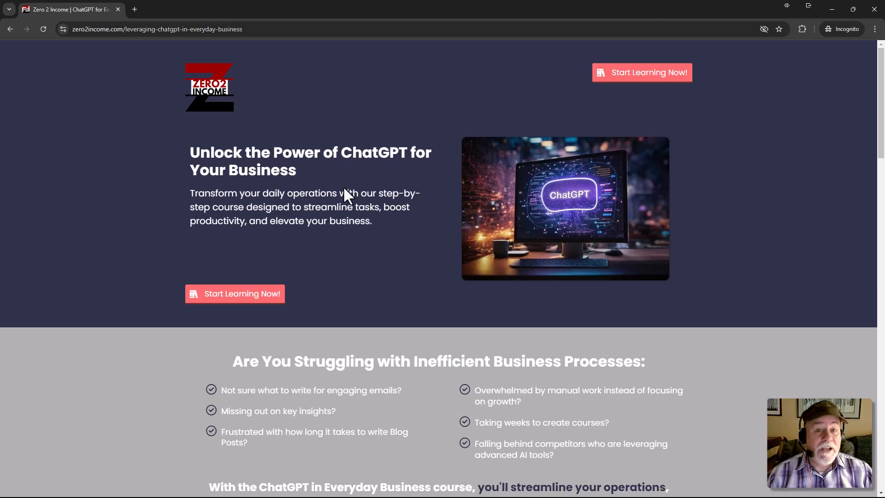
# Open the ChatGPT course's order form from its sales page and examine the limited-time prices, countdown timer and payment section.
pyautogui.click(264, 298)
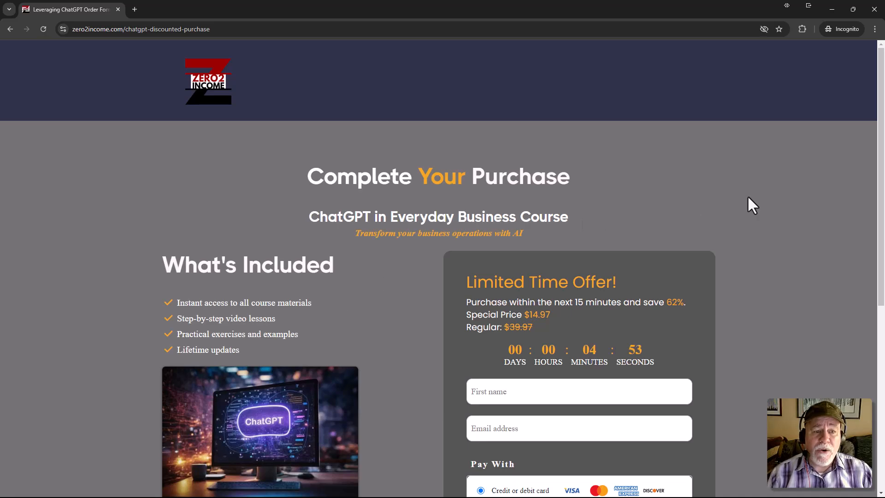
pyautogui.scroll(-1, 774, 186)
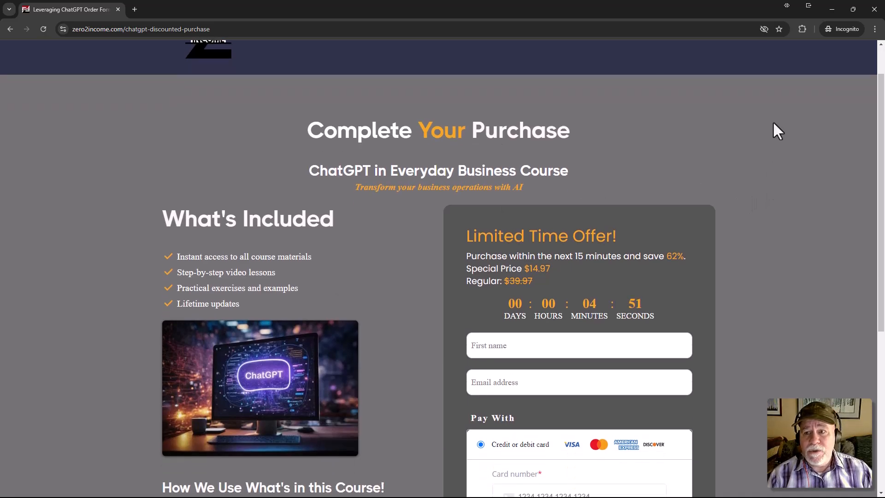
pyautogui.scroll(-1, 856, 217)
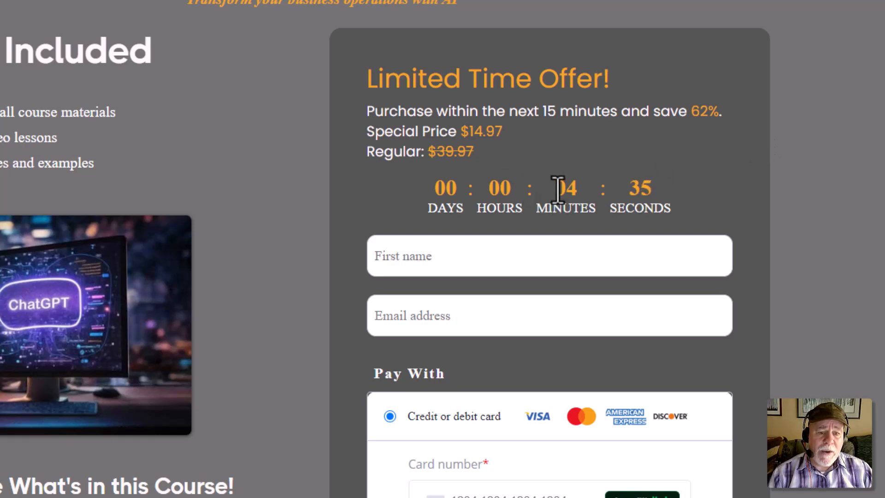
pyautogui.moveTo(557, 190); pyautogui.dragTo(643, 182)
pyautogui.click(850, 176)
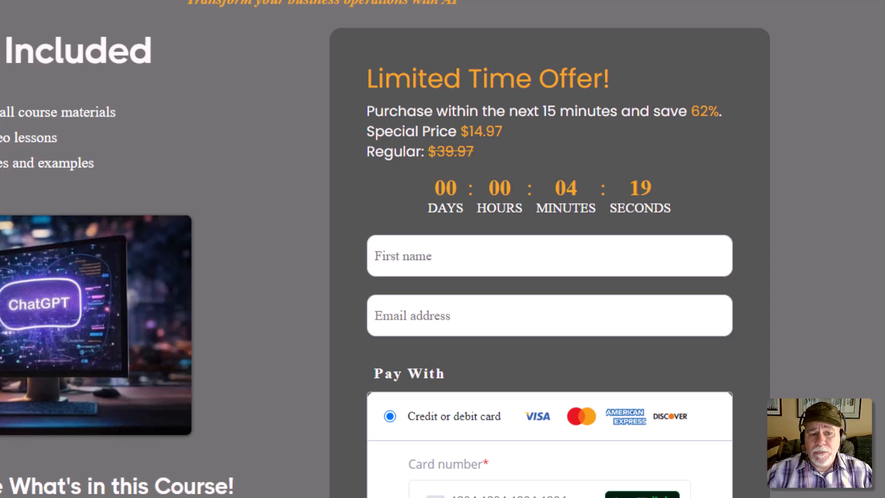
pyautogui.scroll(-5, 747, 170)
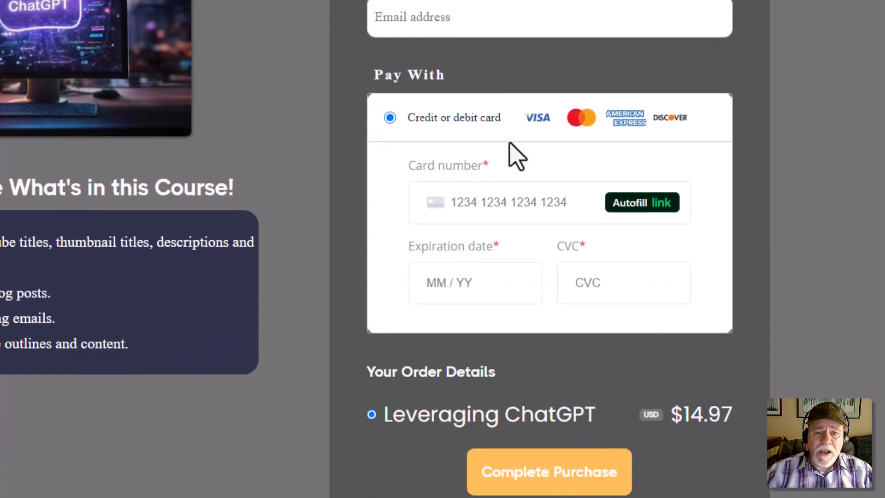
pyautogui.scroll(5, 512, 157)
pyautogui.scroll(-4, 507, 304)
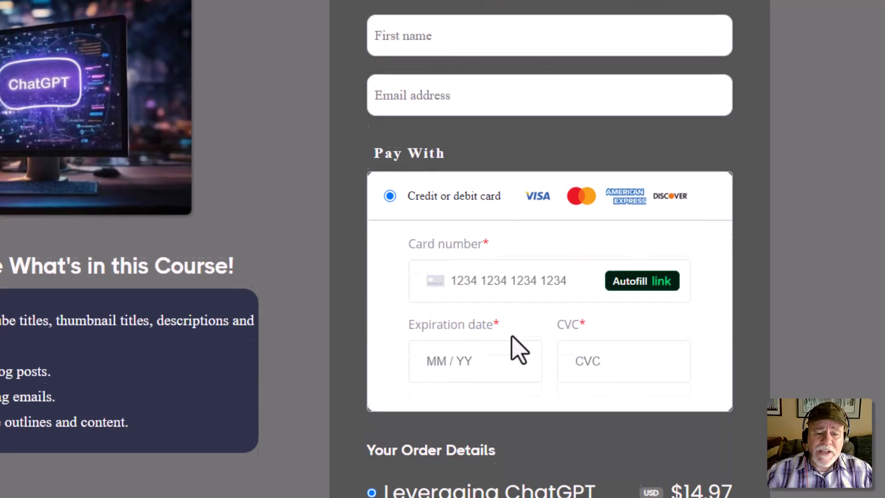
pyautogui.scroll(6, 694, 375)
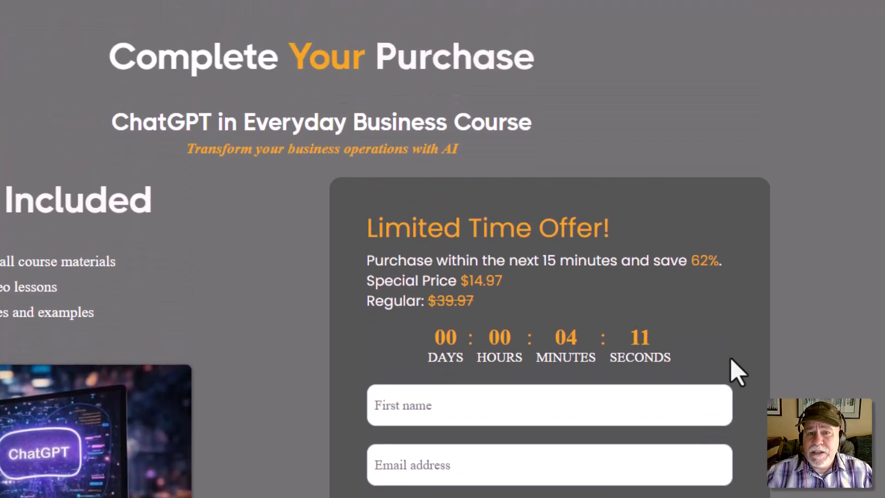
pyautogui.scroll(-3, 737, 370)
pyautogui.scroll(-4, 747, 350)
pyautogui.scroll(1, 768, 324)
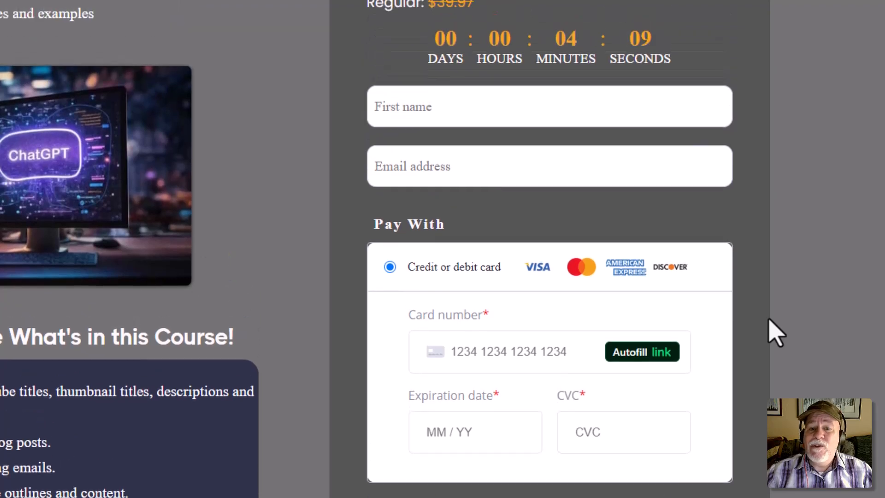
pyautogui.scroll(3, 776, 332)
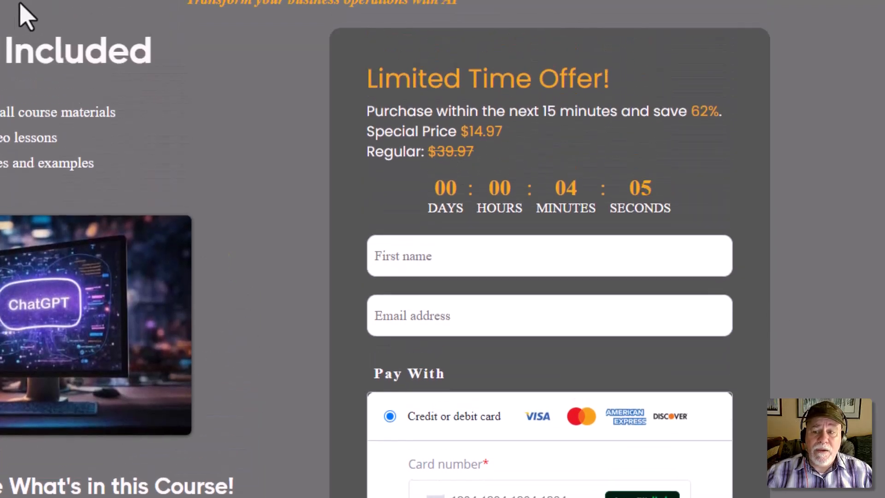
pyautogui.scroll(-1, 245, 105)
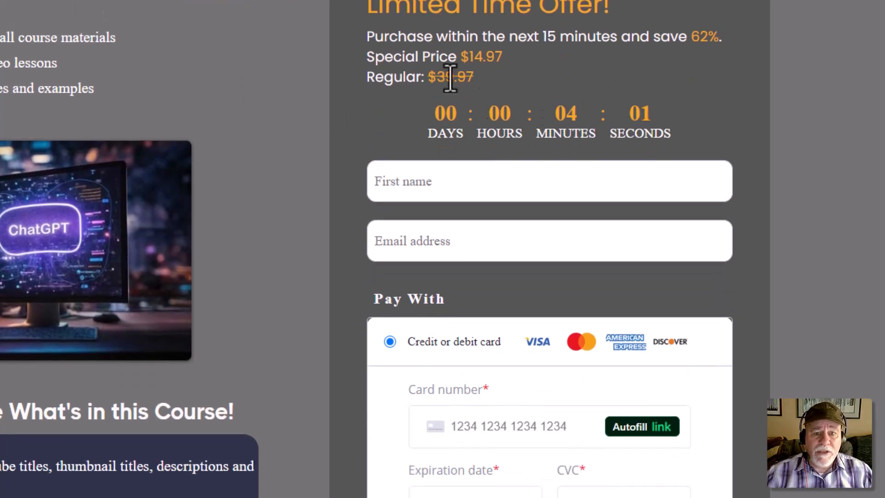
pyautogui.moveTo(427, 79); pyautogui.dragTo(486, 91)
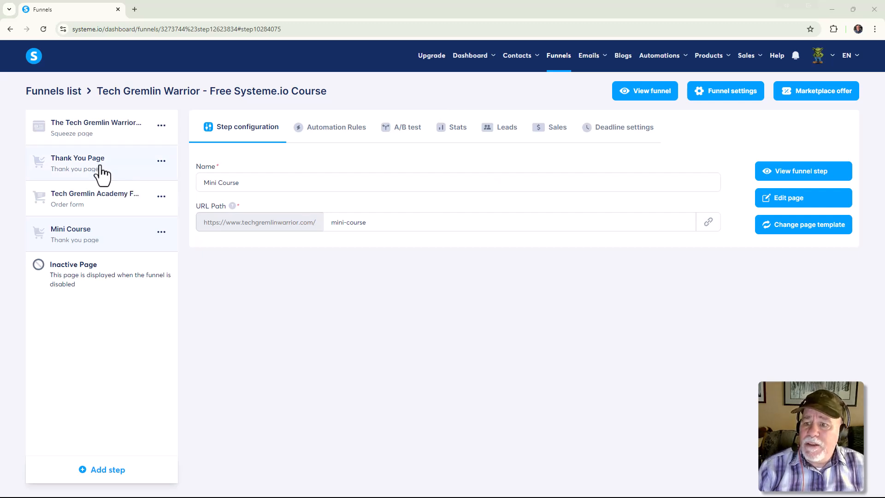
# Duplicate the Tech Gremlin Academy Full Price order form step in the Tech Gremlin Warrior - Free Systeme.io Course funnel.
pyautogui.click(97, 208)
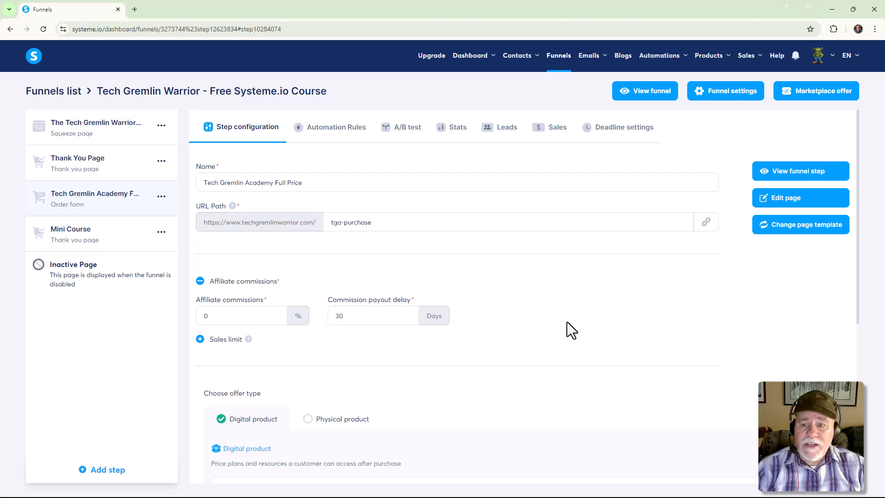
pyautogui.click(161, 196)
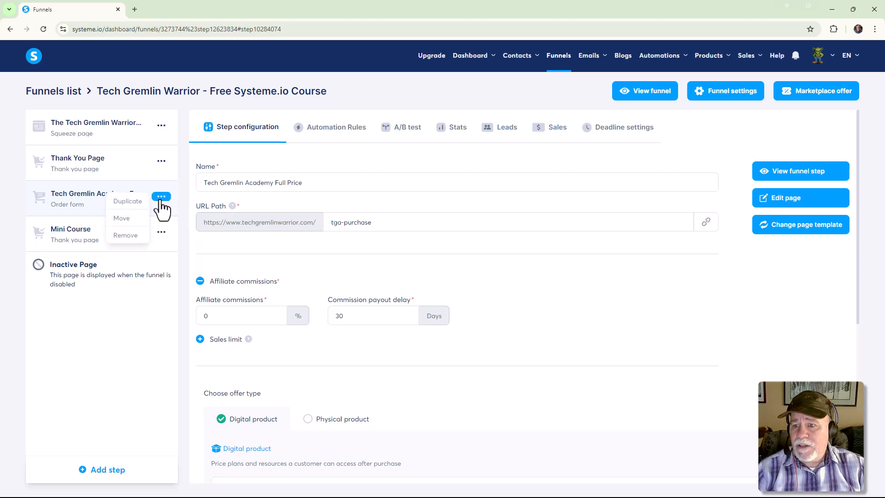
pyautogui.click(138, 207)
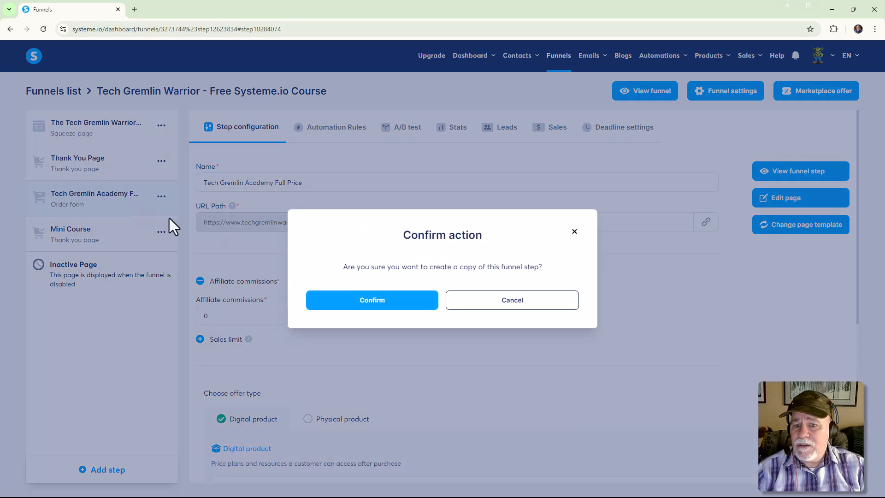
pyautogui.click(374, 304)
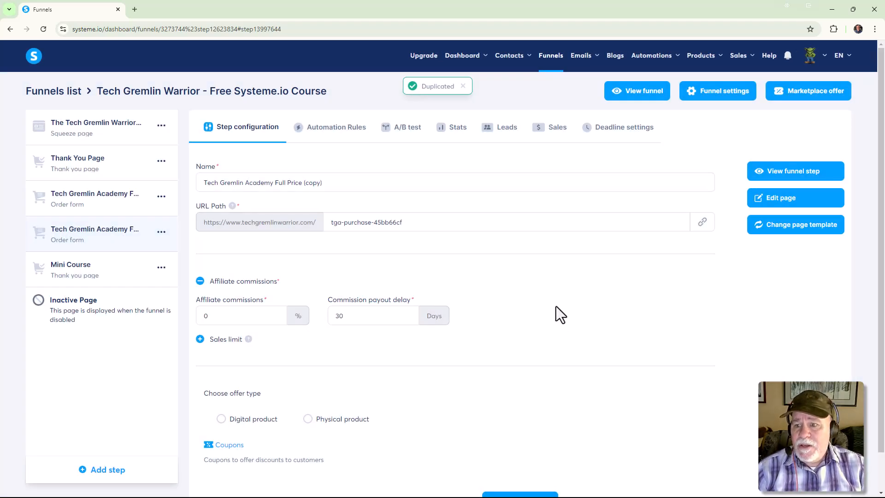
# Move the copied order form step above the original full-price order form in the funnel's step list.
pyautogui.click(143, 215)
pyautogui.moveTo(138, 214); pyautogui.dragTo(141, 238)
pyautogui.click(134, 212)
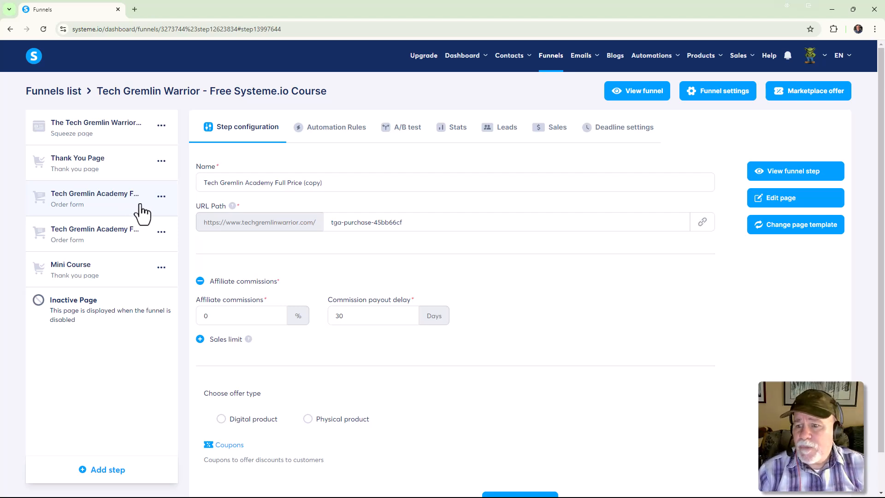
# Rename the copied order form step as "Tech Gremlin Academy Special Price".
pyautogui.click(341, 183)
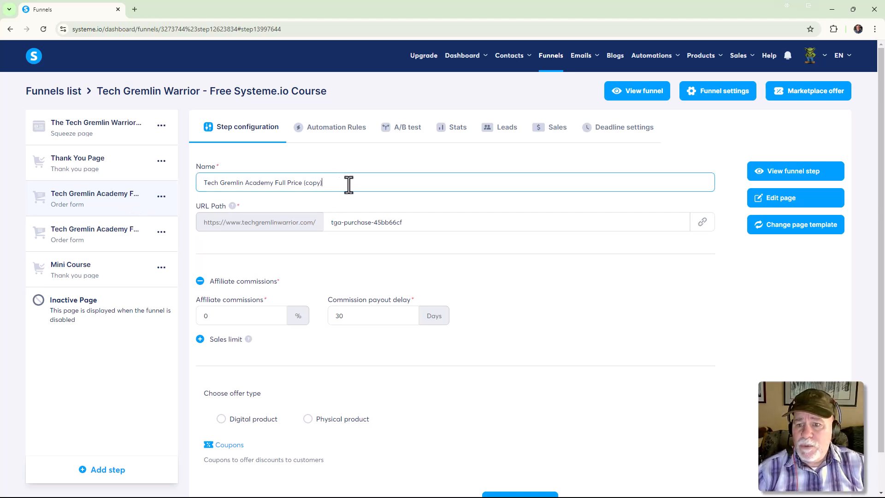
pyautogui.press('BackSpace')
pyautogui.press('BackSpace')
pyautogui.press('BackSpace')
pyautogui.press('BackSpace')
pyautogui.press('BackSpace')
pyautogui.press('BackSpace')
pyautogui.press('BackSpace')
pyautogui.press('BackSpace')
pyautogui.press('BackSpace')
pyautogui.press('BackSpace')
pyautogui.press('BackSpace')
pyautogui.press('BackSpace')
pyautogui.press('BackSpace')
pyautogui.press('BackSpace')
pyautogui.press('BackSpace')
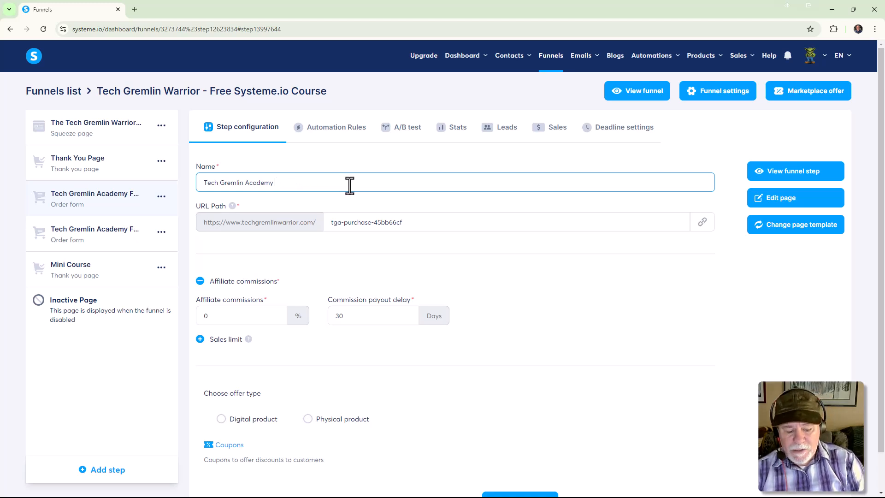
pyautogui.write('Specila')
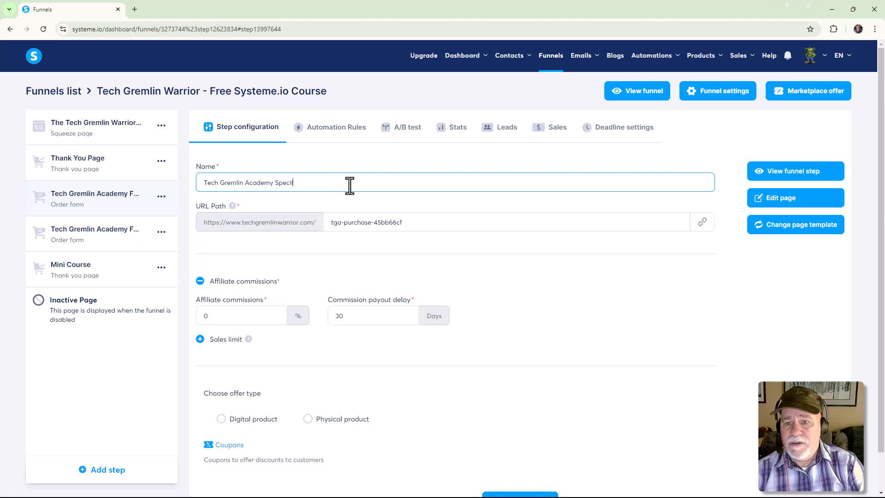
pyautogui.press('BackSpace')
pyautogui.write('al Price')
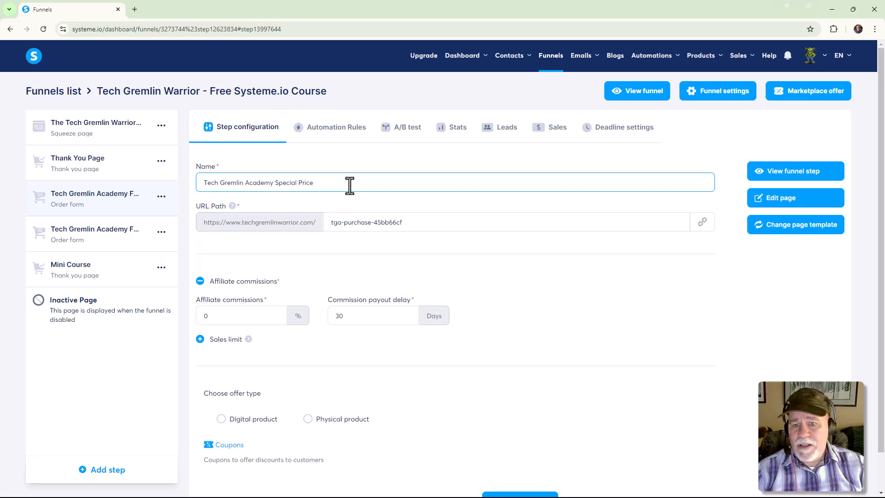
# Set the copied order form's URL path to "tga-special".
pyautogui.click(410, 223)
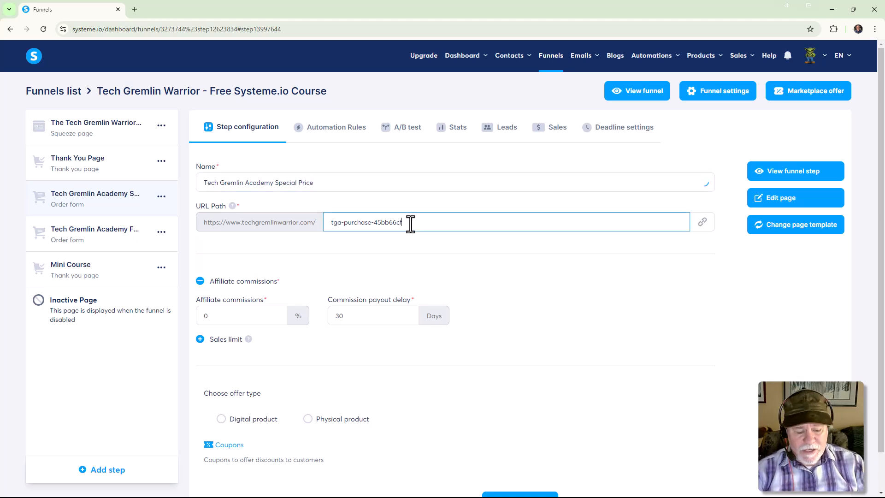
pyautogui.press('BackSpace')
pyautogui.press('BackSpace')
pyautogui.press('BackSpace')
pyautogui.press('BackSpace')
pyautogui.press('BackSpace')
pyautogui.press('BackSpace')
pyautogui.press('BackSpace')
pyautogui.press('BackSpace')
pyautogui.press('BackSpace')
pyautogui.press('BackSpace')
pyautogui.press('BackSpace')
pyautogui.press('BackSpace')
pyautogui.press('BackSpace')
pyautogui.press('BackSpace')
pyautogui.press('BackSpace')
pyautogui.press('BackSpace')
pyautogui.press('BackSpace')
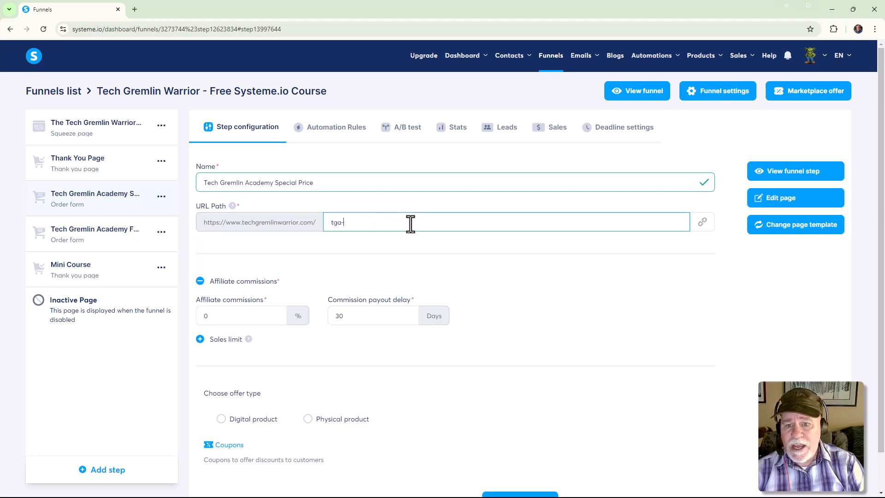
pyautogui.write('special')
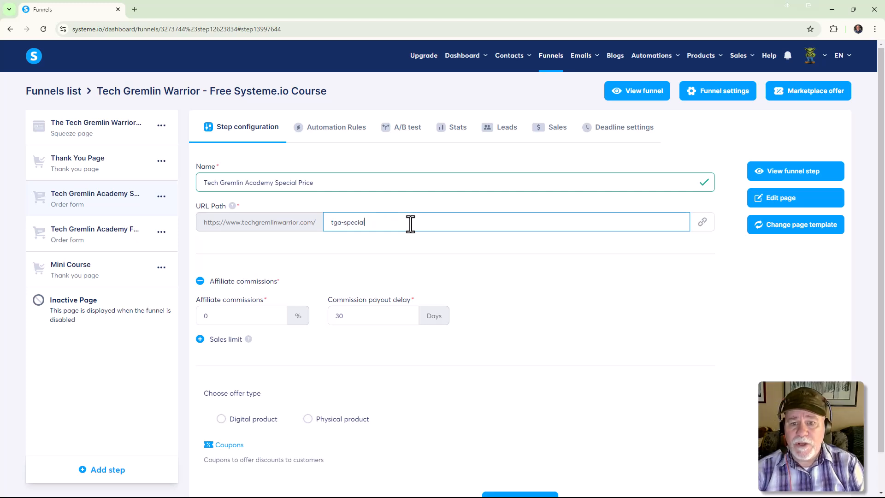
pyautogui.click(630, 280)
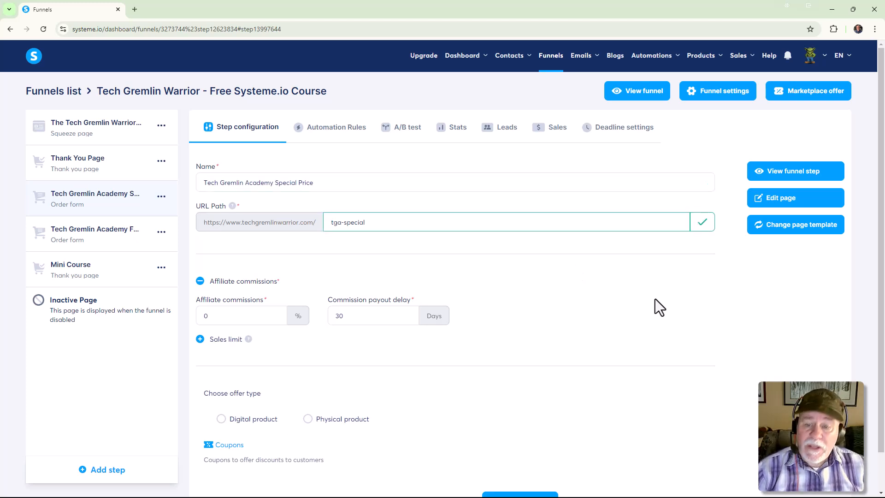
# Choose Digital product as the offer type for the special-price order form.
pyautogui.scroll(-1, 642, 294)
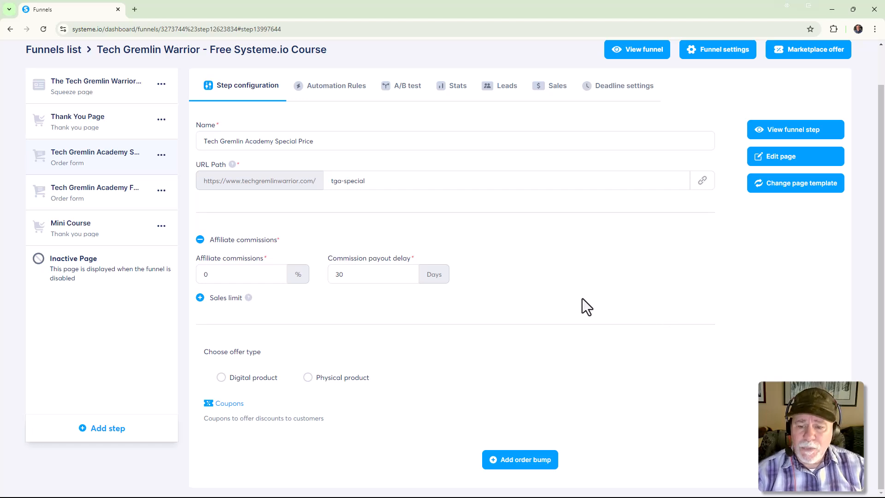
pyautogui.click(221, 377)
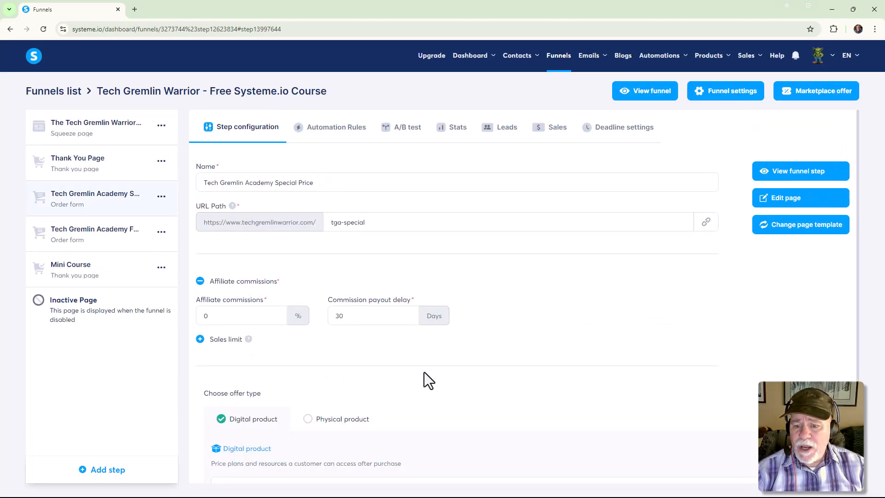
pyautogui.scroll(-2, 458, 367)
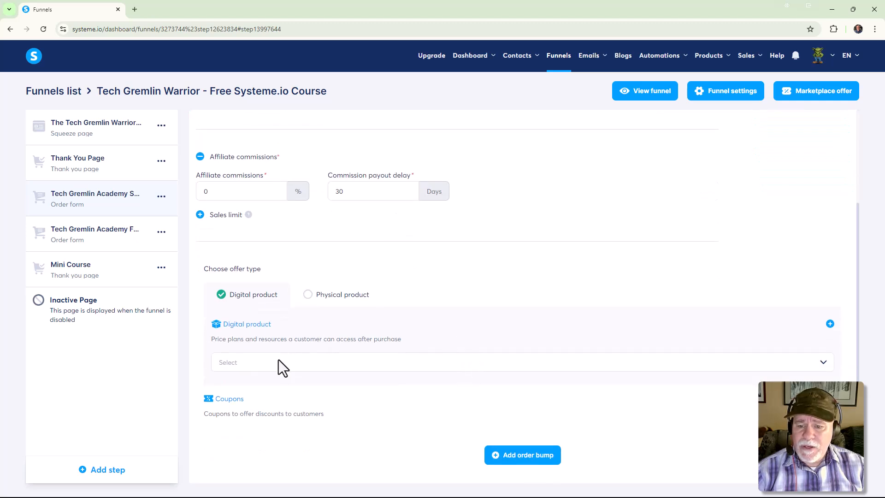
pyautogui.click(830, 324)
pyautogui.scroll(-2, 439, 349)
pyautogui.click(426, 285)
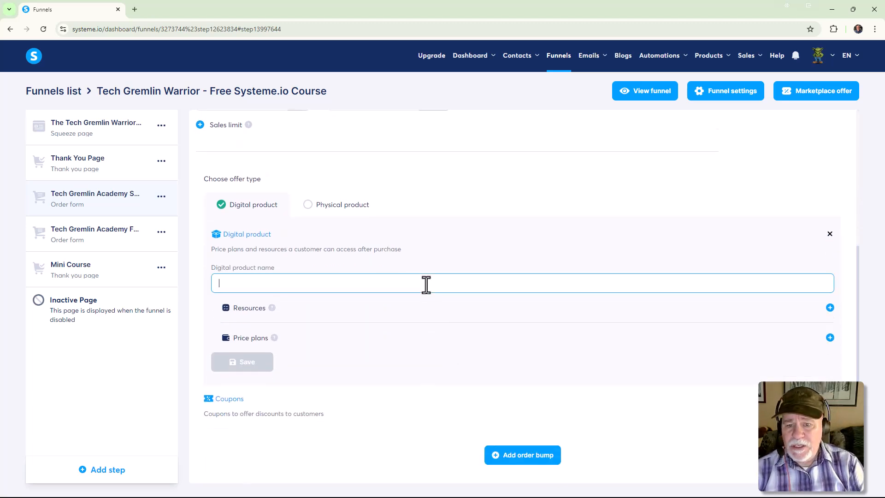
pyautogui.click(831, 235)
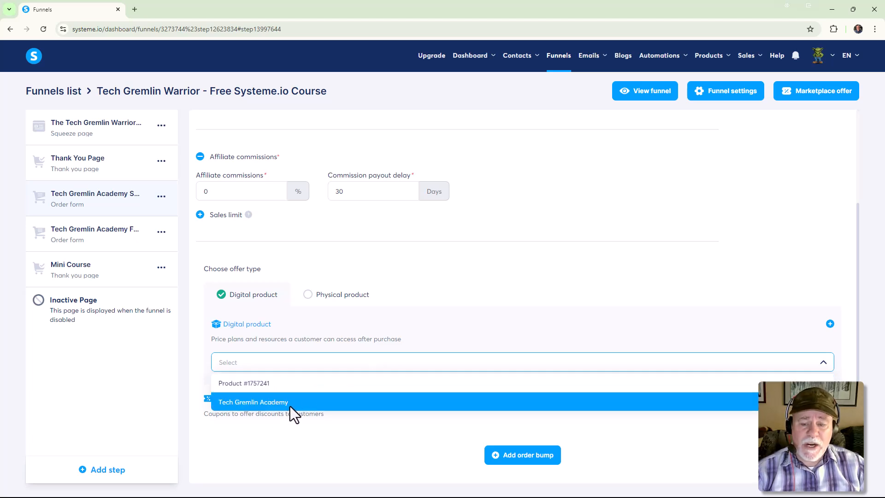
pyautogui.click(426, 330)
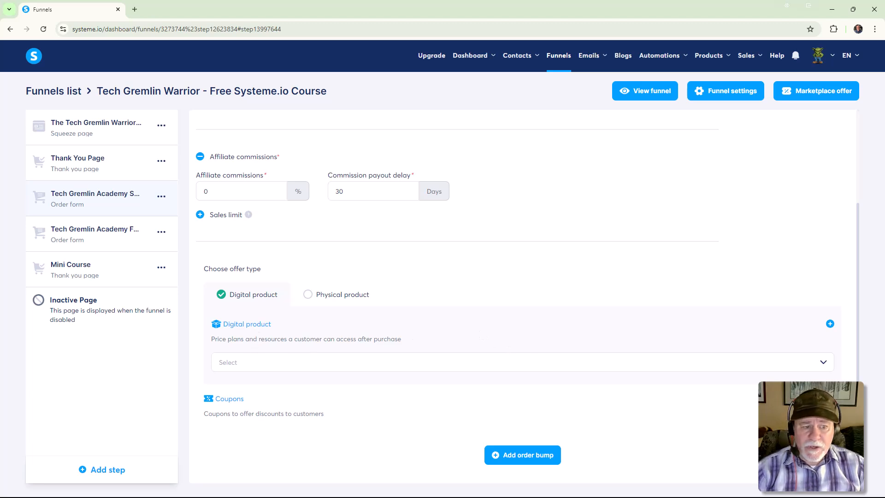
# Start a new digital product for the special-price order form and name it "Tech Gremlin Academy - Special".
pyautogui.click(830, 324)
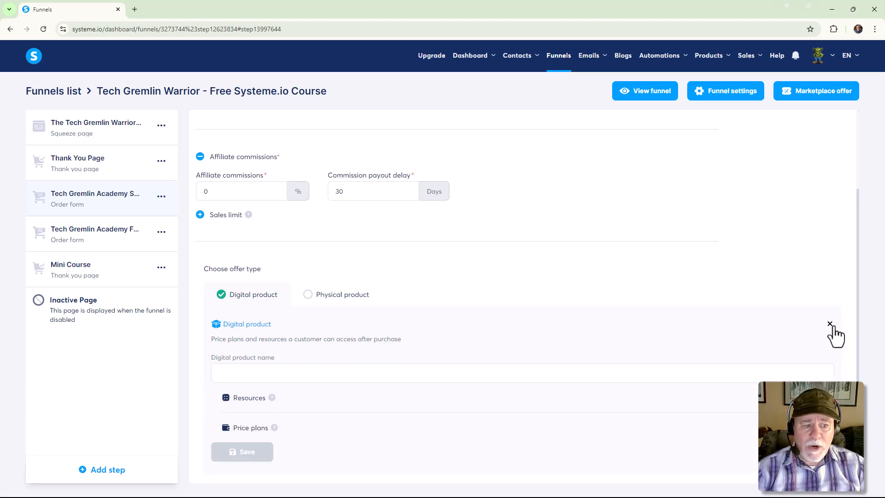
pyautogui.scroll(-2, 609, 349)
pyautogui.click(411, 282)
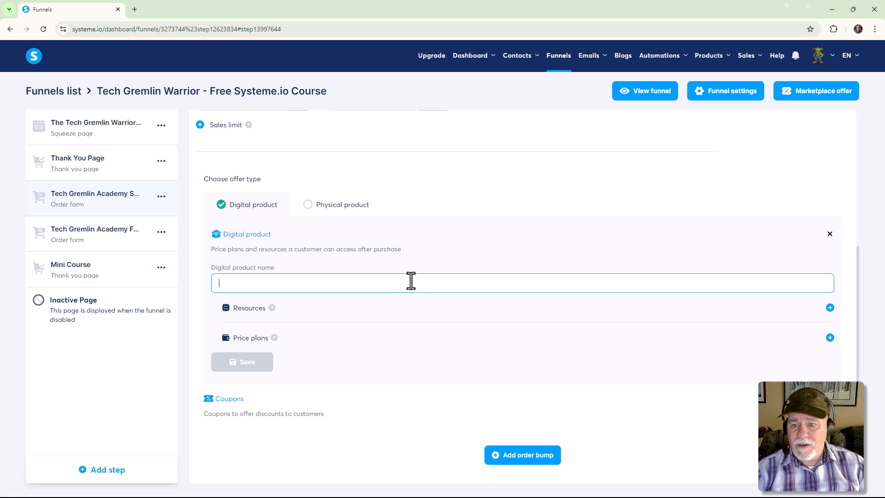
pyautogui.write('Tech Gremlin Academy - Special')
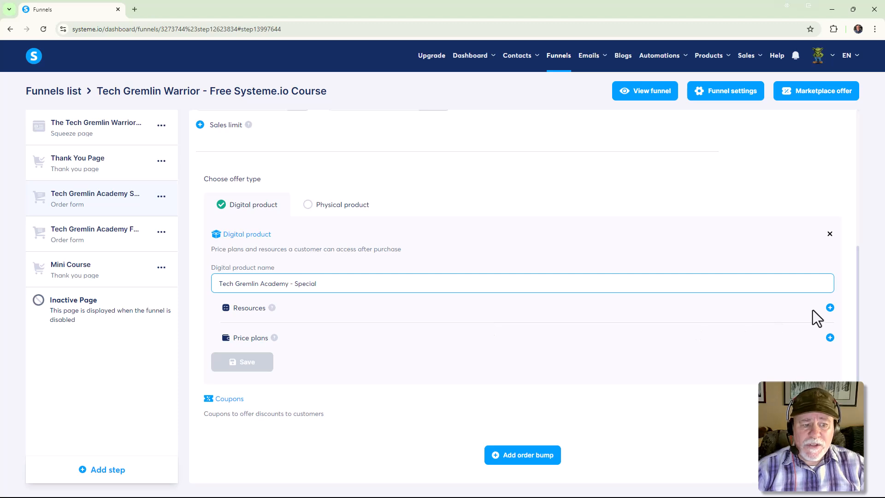
# Add a Courses resource to the digital product, choosing the Tech Gremlin Academy course with Full access.
pyautogui.click(830, 308)
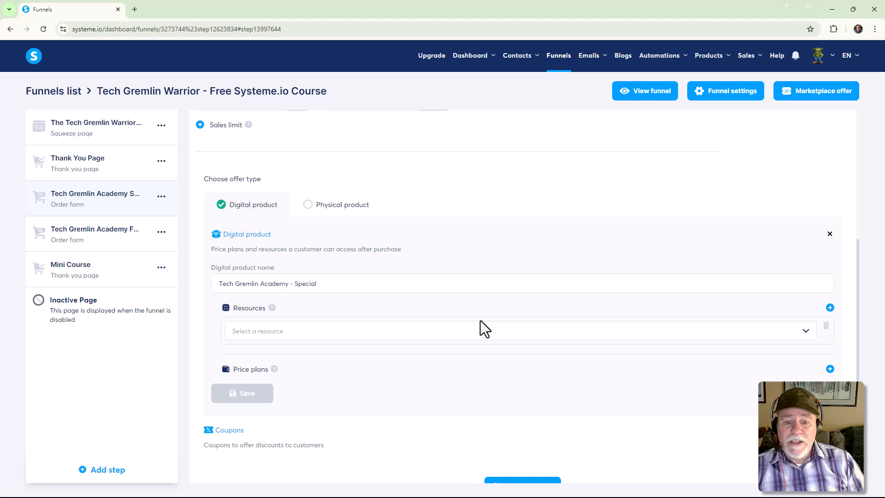
pyautogui.click(806, 333)
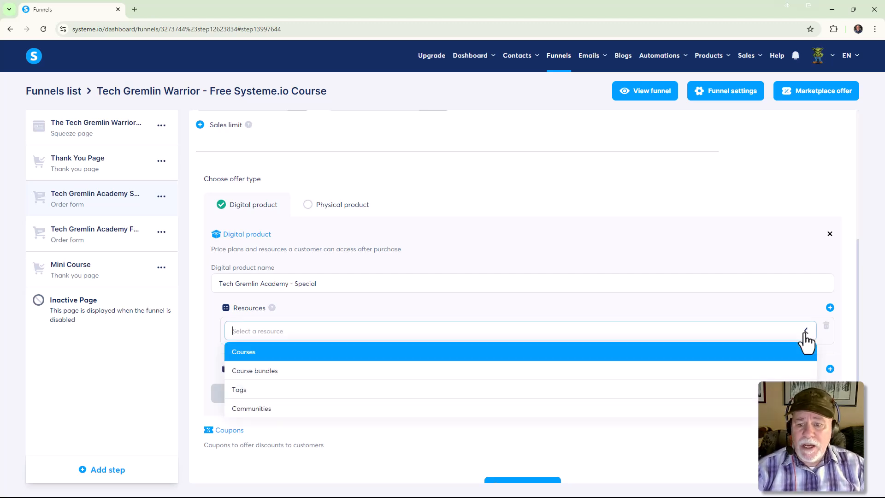
pyautogui.click(425, 350)
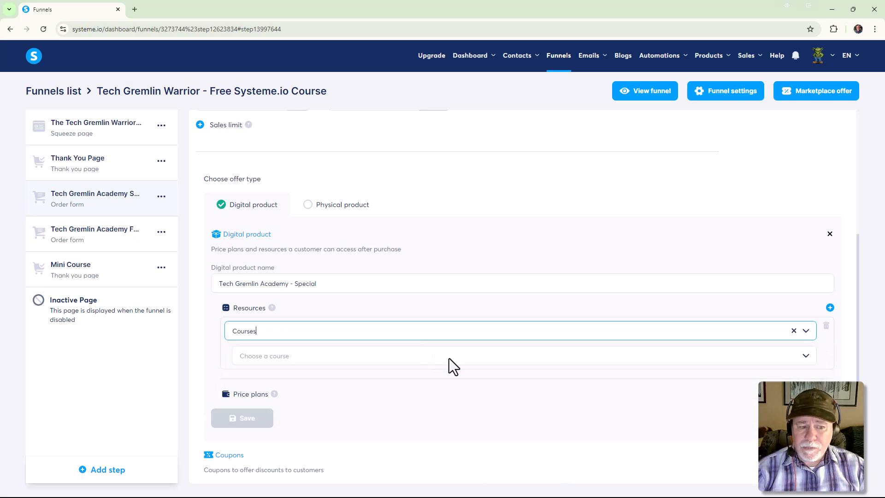
pyautogui.click(806, 357)
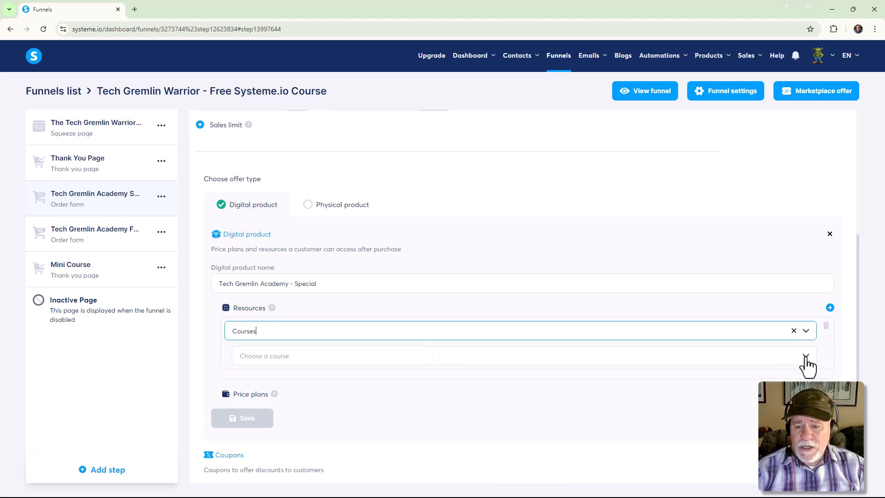
pyautogui.click(431, 379)
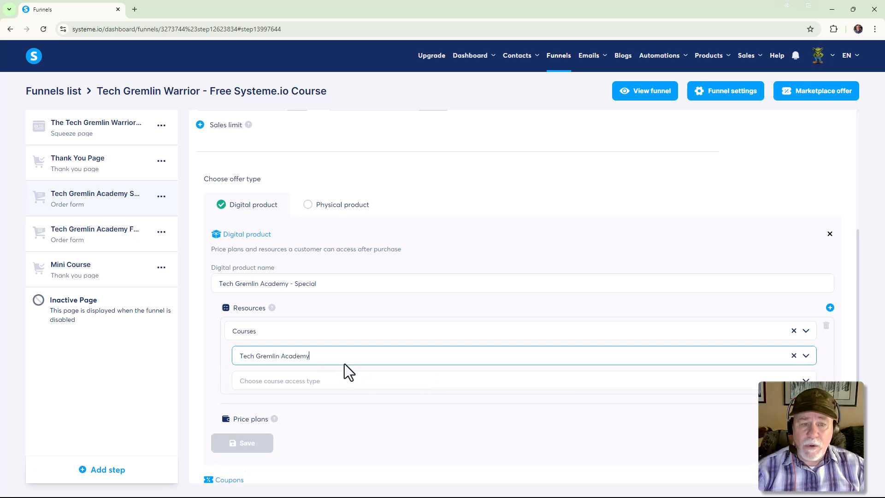
pyautogui.scroll(-2, 364, 369)
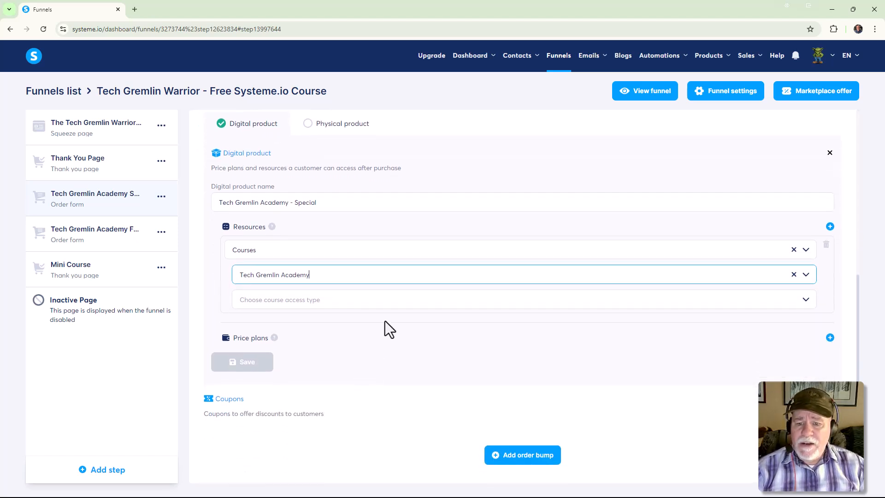
pyautogui.click(397, 302)
pyautogui.click(342, 326)
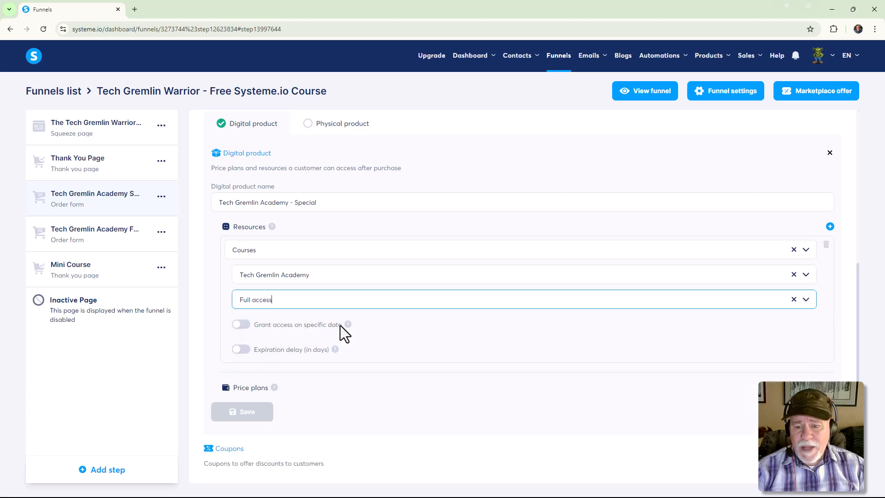
# Start creating a new one-time payment price plan for the digital product instead of using the existing $49.97 plan.
pyautogui.scroll(-1, 434, 336)
pyautogui.scroll(-1, 429, 342)
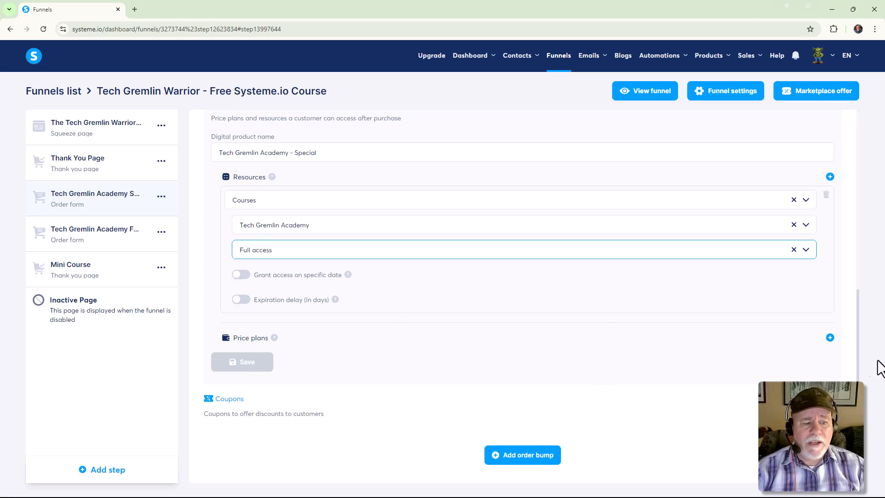
pyautogui.click(830, 338)
pyautogui.scroll(-2, 810, 330)
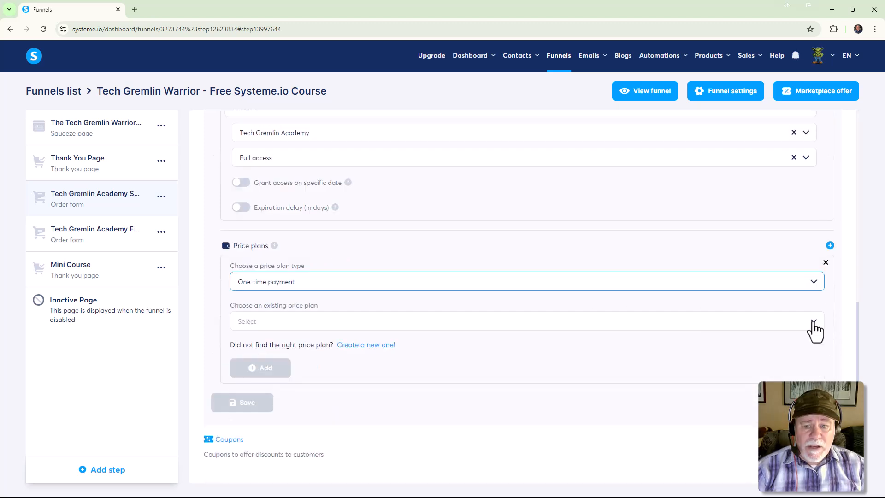
pyautogui.click(810, 323)
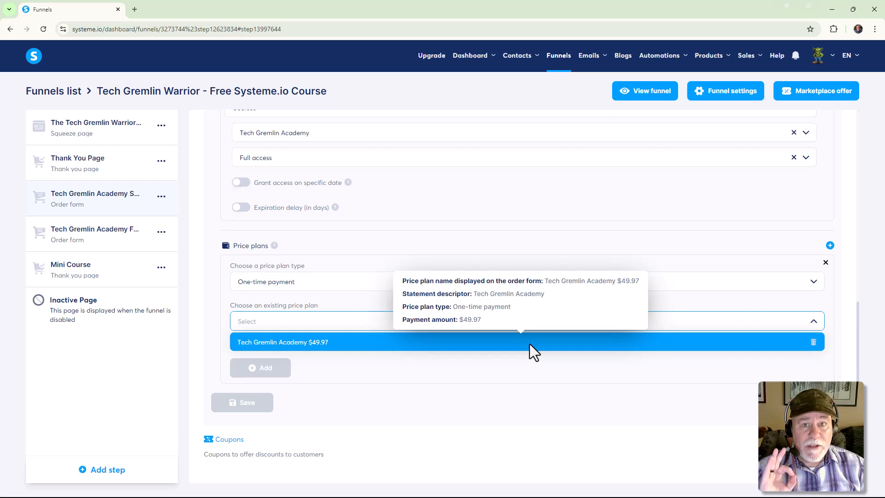
pyautogui.click(807, 360)
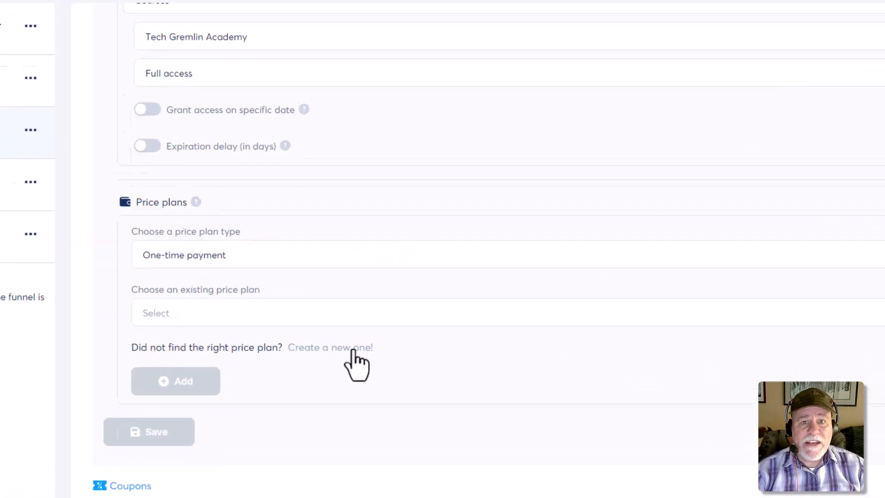
pyautogui.click(382, 346)
# Enter "Tech Gremlin Acadmy Special" as the price plan name displayed on the order form.
pyautogui.click(90, 231)
pyautogui.write('TEch')
pyautogui.press('BackSpace')
pyautogui.press('BackSpace')
pyautogui.press('BackSpace')
pyautogui.write('ehc')
pyautogui.press('BackSpace')
pyautogui.press('BackSpace')
pyautogui.write('ch Gremlin Ac')
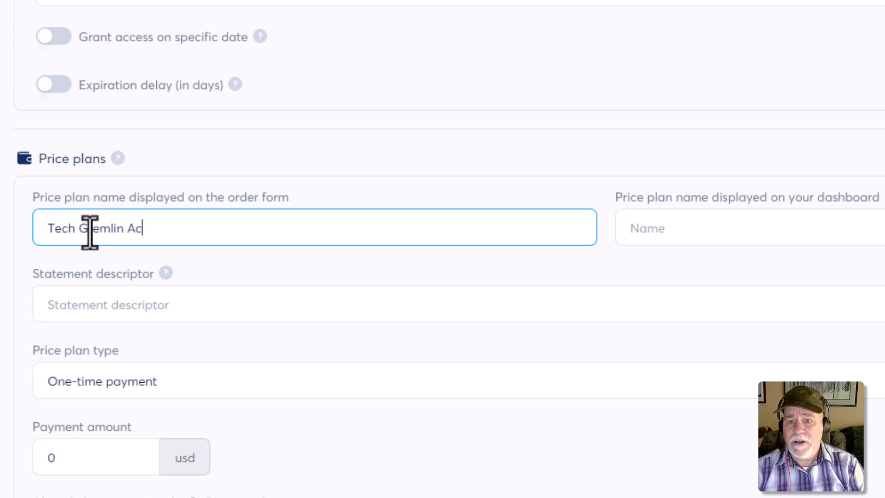
pyautogui.write('admy Spe')
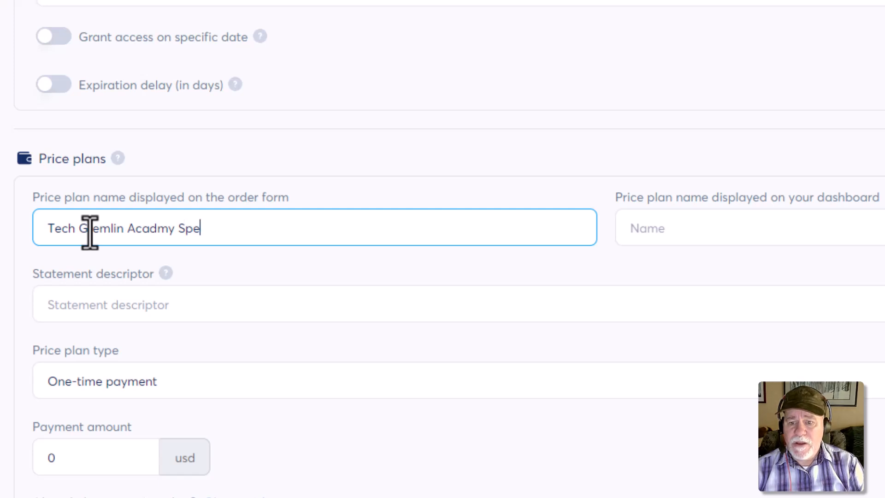
pyautogui.write('cia')
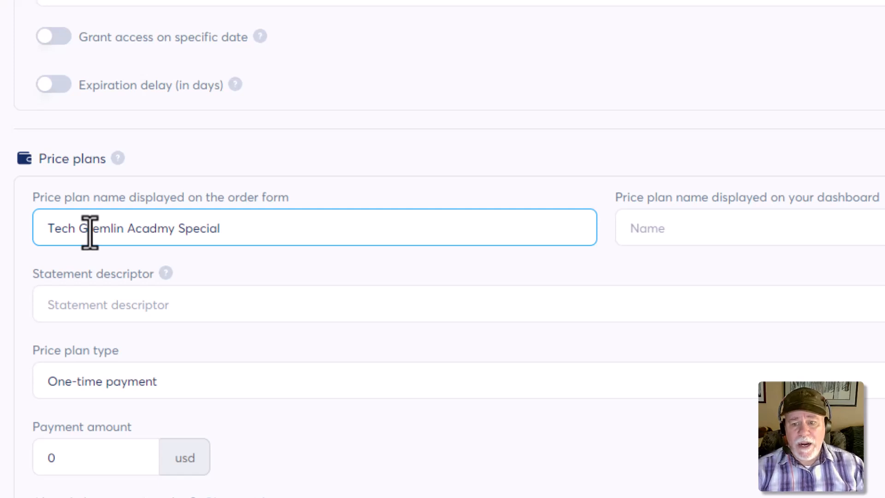
pyautogui.write('l')
# Name the price plan "Tech Gremlin Academy $14.97" for the dashboard and correct the spelling of "Academy" in the order form name.
pyautogui.click(673, 231)
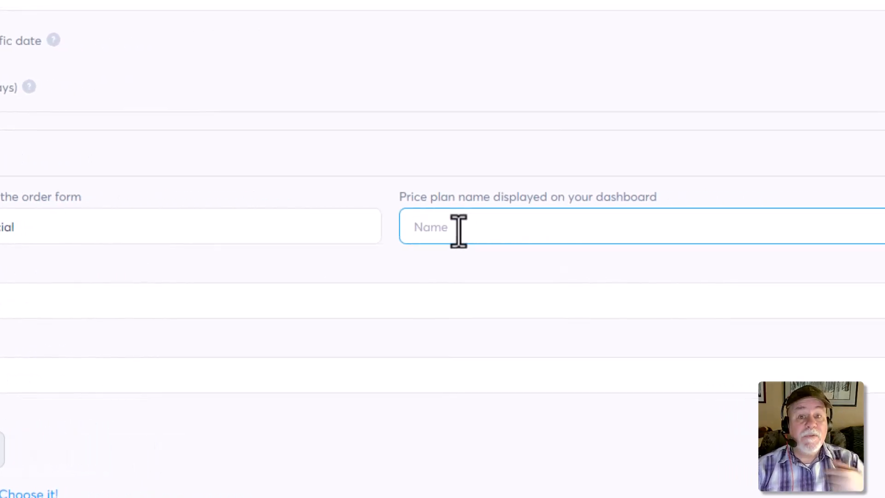
pyautogui.write('TE')
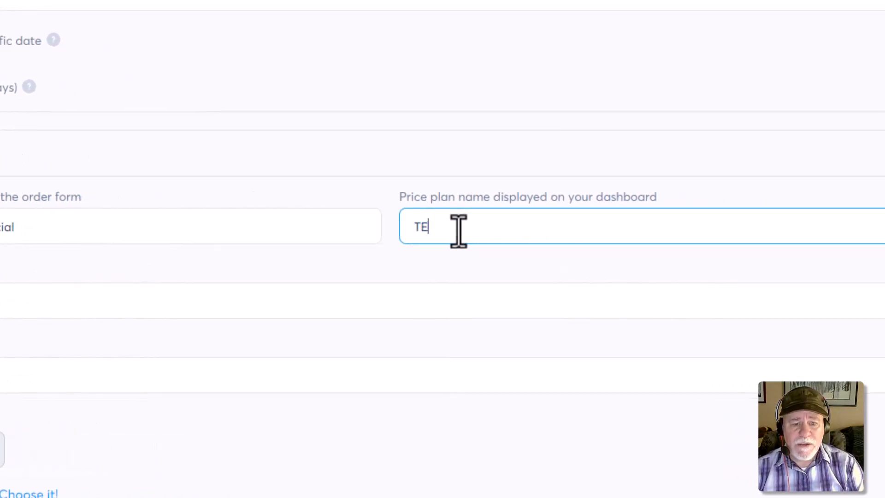
pyautogui.write('ch Gremlin')
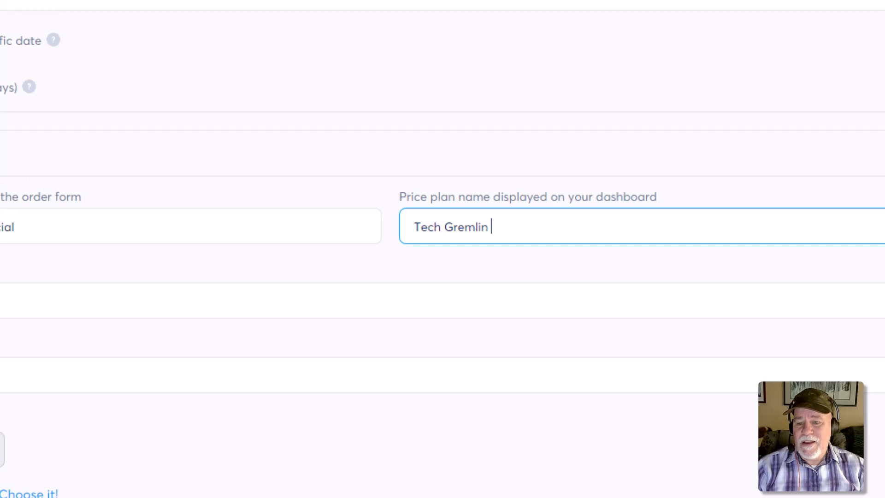
pyautogui.click(2, 226)
pyautogui.write('ec')
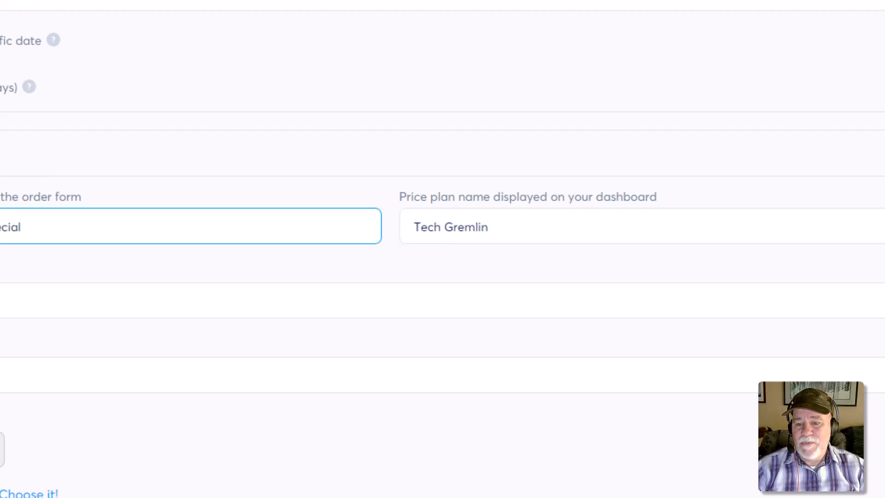
pyautogui.click(504, 230)
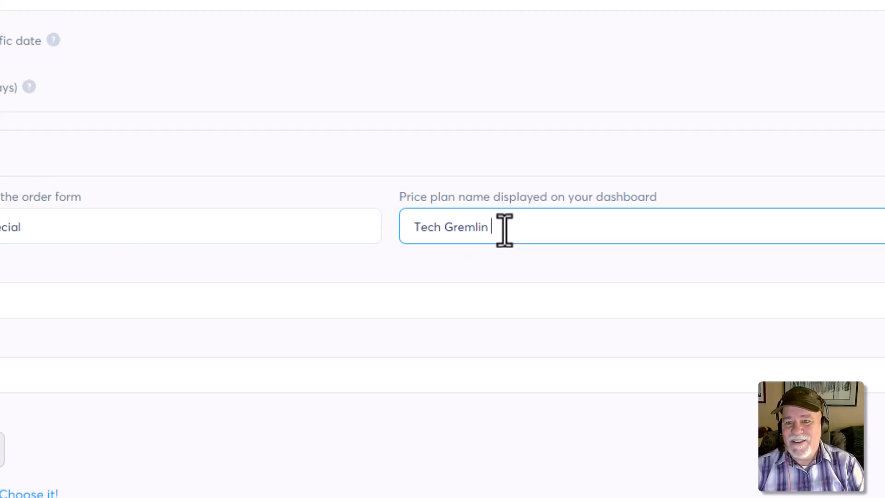
pyautogui.write('Academy $14.97')
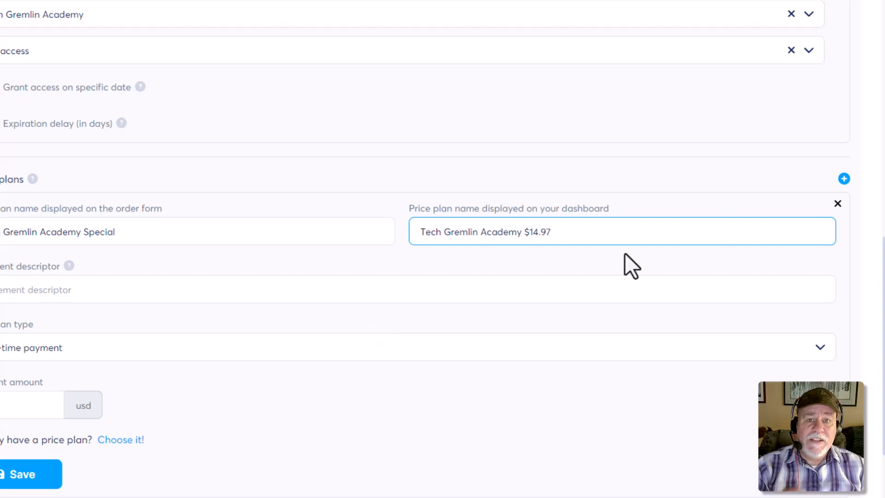
# Check the help note on statement descriptors and fill in the price plan's descriptor with text ending in "Special".
pyautogui.click(125, 295)
pyautogui.click(69, 268)
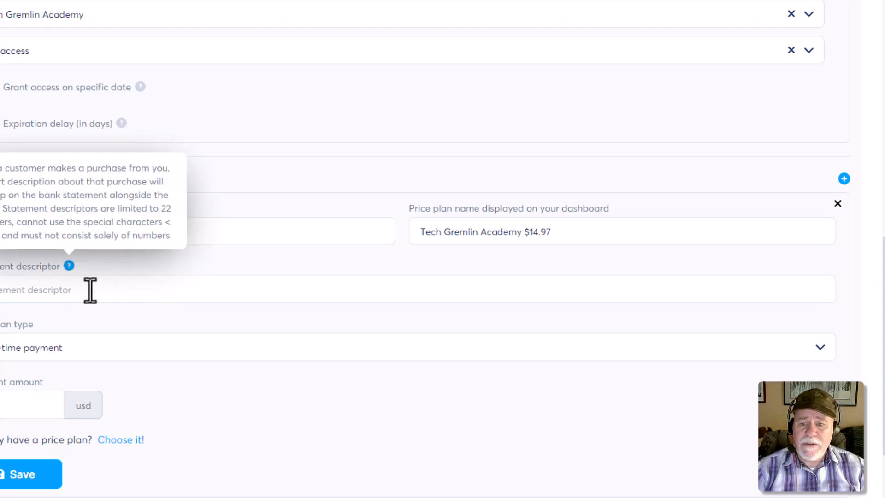
pyautogui.click(89, 294)
pyautogui.write('T')
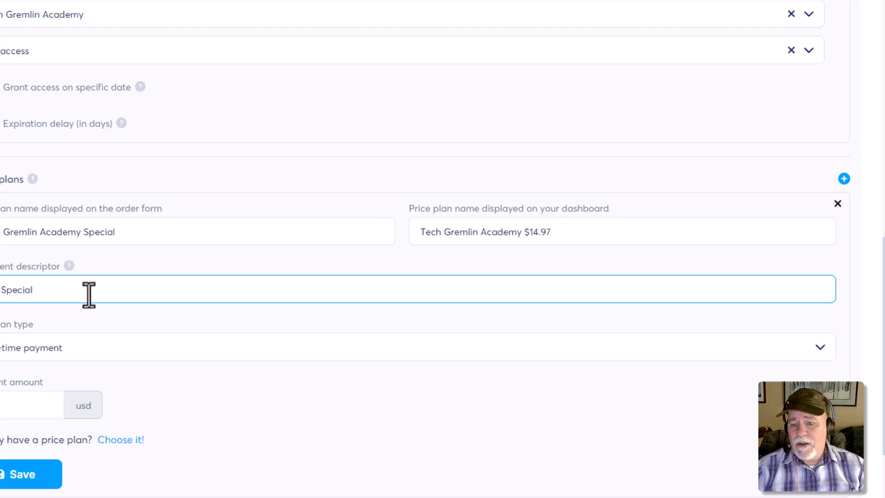
# Set the price plan's payment amount to 14.97 USD and save the plan.
pyautogui.click(20, 415)
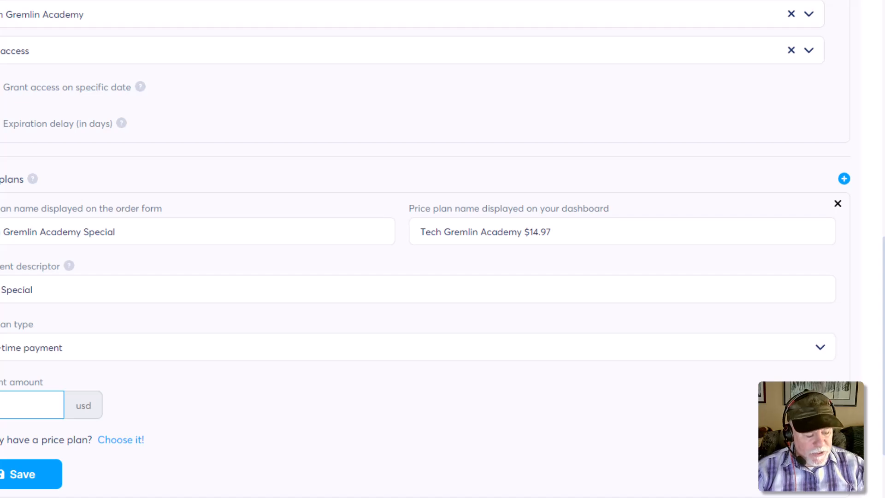
pyautogui.scroll(-3, 29, 364)
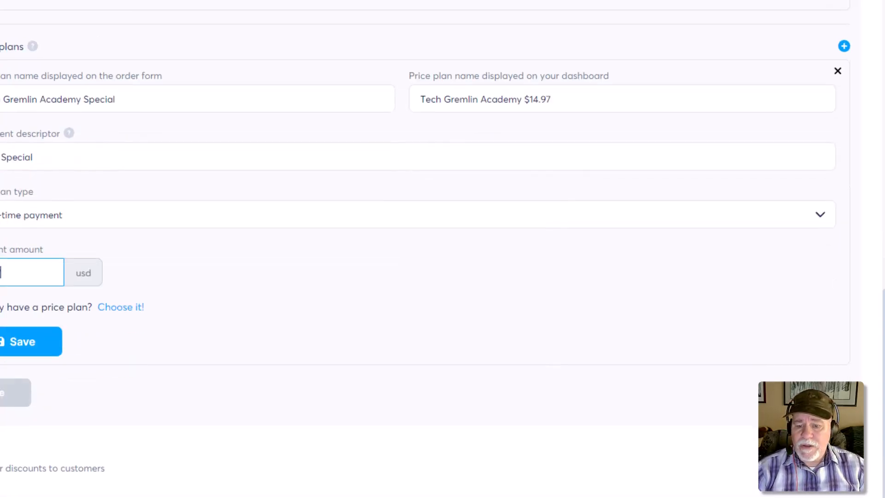
pyautogui.click(27, 351)
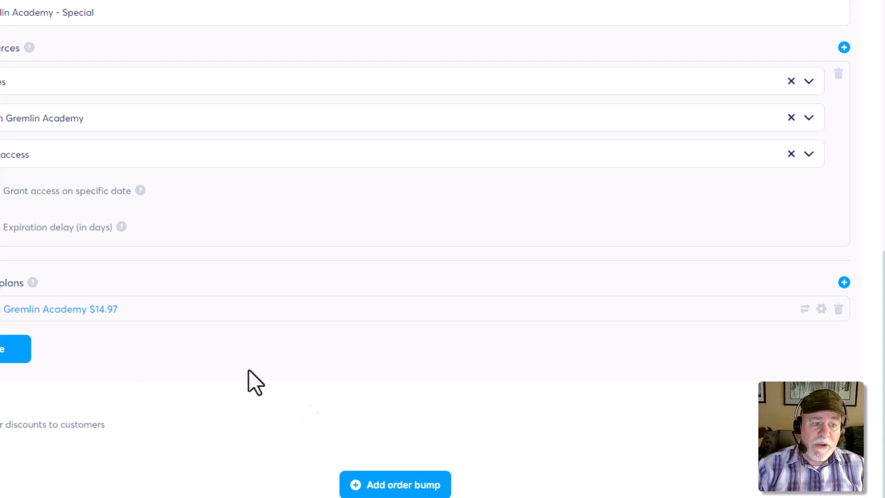
# Open the Tech Gremlin Academy Special Price order form page in the page editor.
pyautogui.scroll(4, 375, 416)
pyautogui.scroll(-4, 375, 417)
pyautogui.scroll(3, 375, 416)
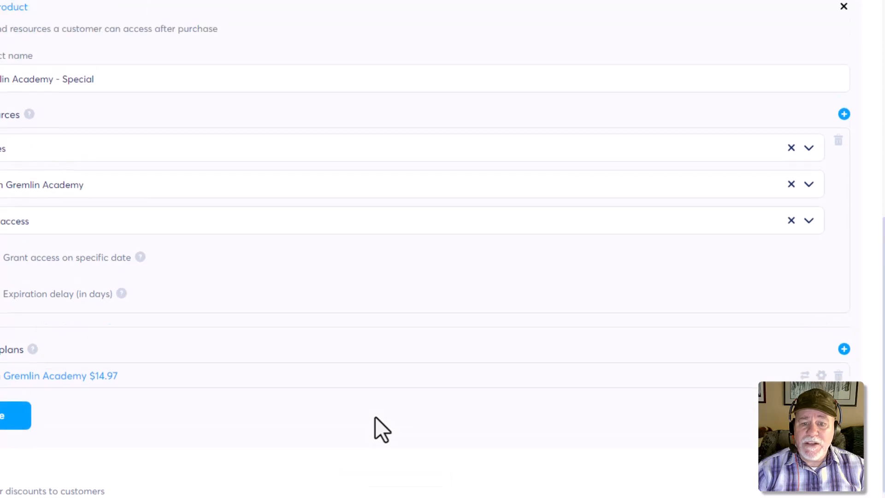
pyautogui.scroll(1, 378, 416)
pyautogui.scroll(-4, 385, 414)
pyautogui.scroll(3, 385, 414)
pyautogui.scroll(4, 385, 415)
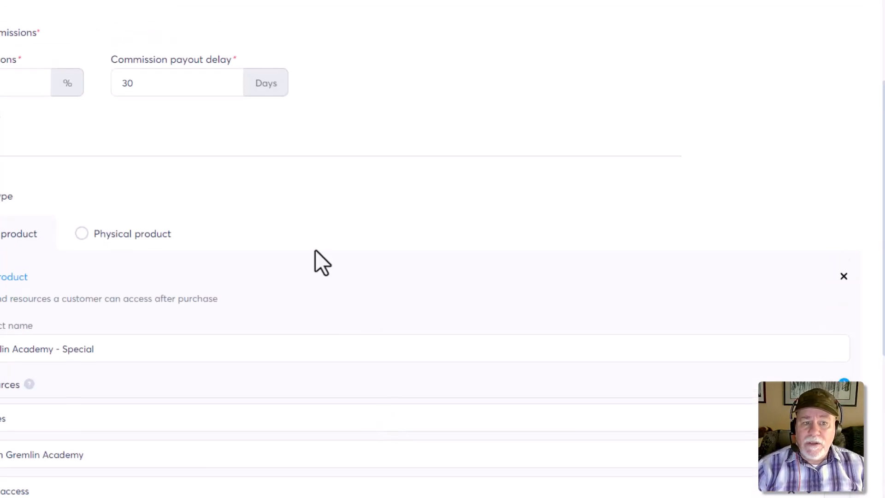
pyautogui.scroll(4, 321, 262)
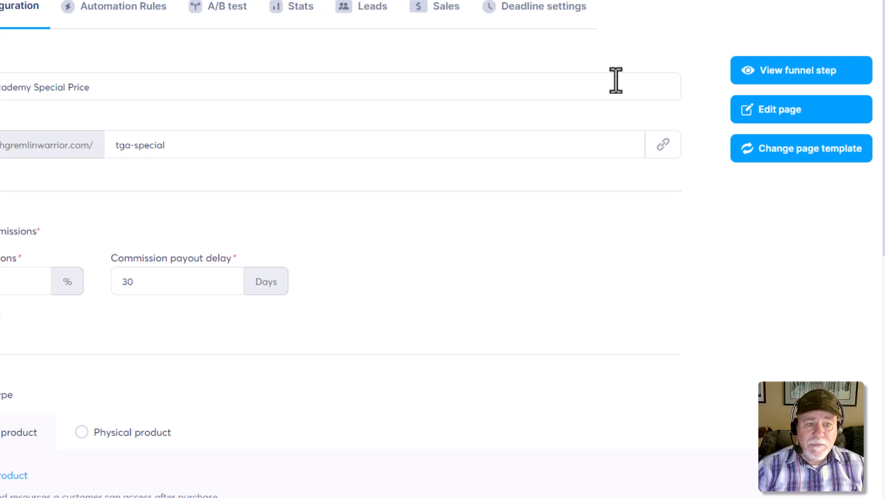
pyautogui.click(788, 111)
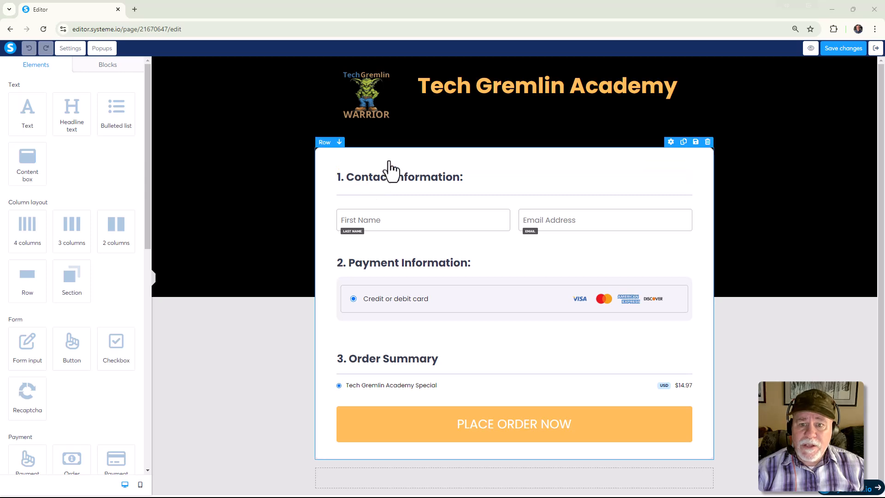
# Add a headline above the "1. Contact Information:" heading and set its text to "Limited Time Offer!".
pyautogui.moveTo(28, 115); pyautogui.dragTo(4, 124)
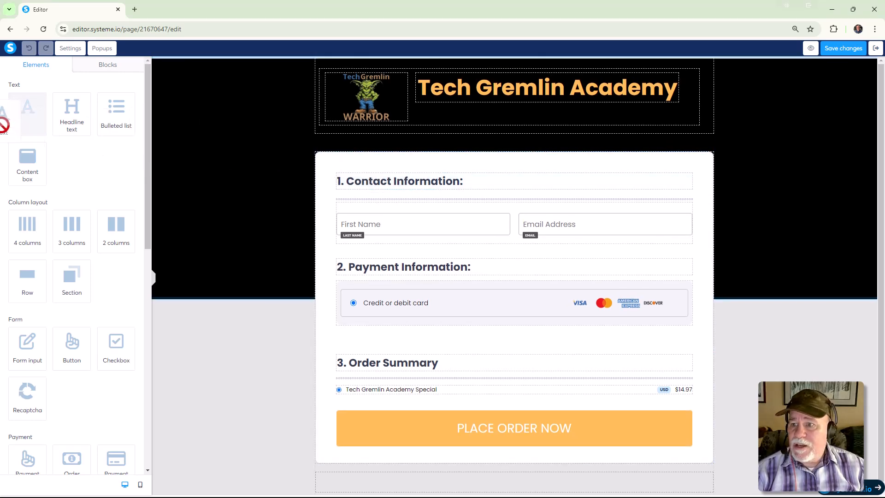
pyautogui.moveTo(70, 119); pyautogui.dragTo(406, 188)
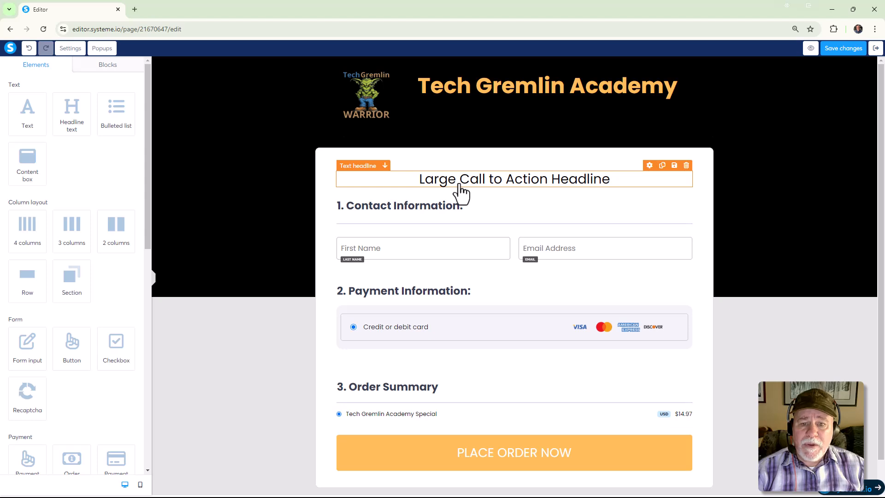
pyautogui.tripleClick(459, 184)
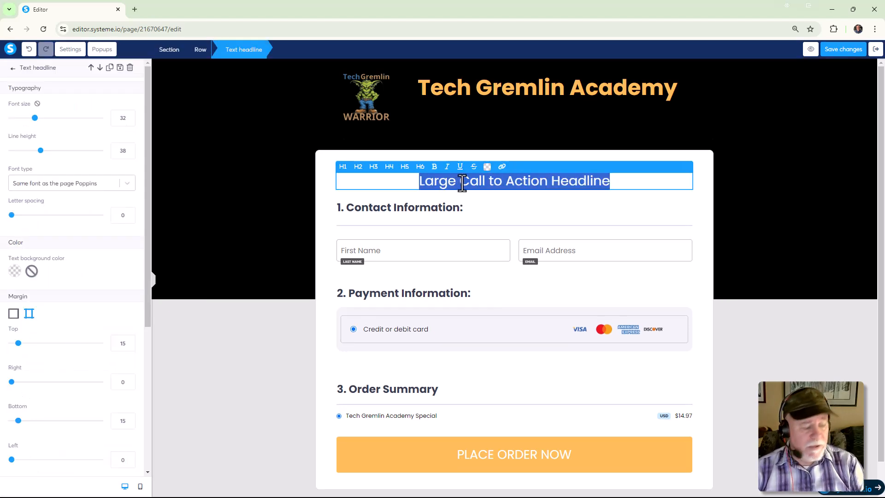
pyautogui.write('Limited')
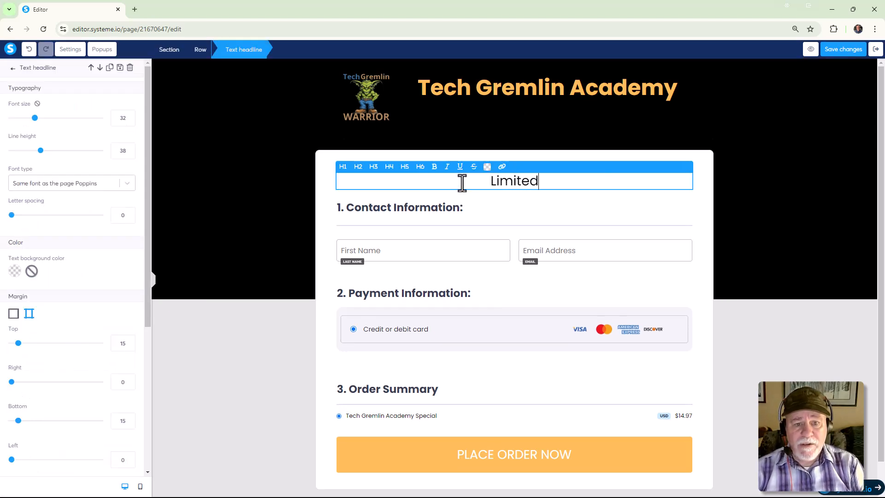
pyautogui.write(' Time Offer!')
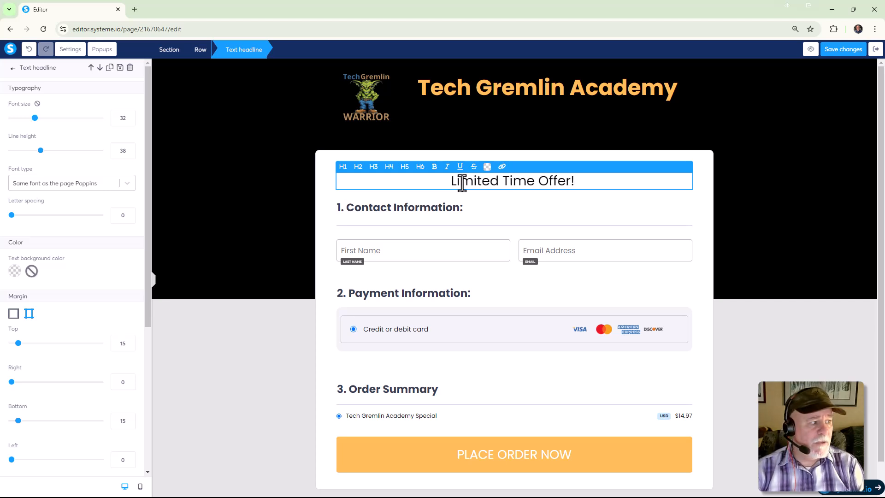
pyautogui.press('BackSpace')
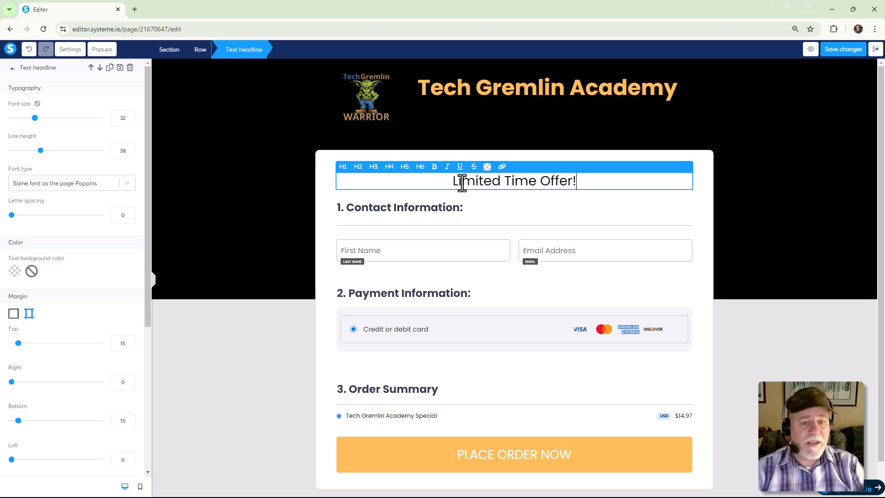
# Add a text element between the "Limited Time Offer!" headline and the "1. Contact Information:" heading.
pyautogui.click(330, 199)
pyautogui.moveTo(26, 112); pyautogui.dragTo(472, 192)
pyautogui.doubleClick(471, 203)
pyautogui.click(472, 205)
# Replace the new text element's placeholder text with "Purchase within the next 30 minutes and save".
pyautogui.moveTo(589, 226); pyautogui.dragTo(339, 212)
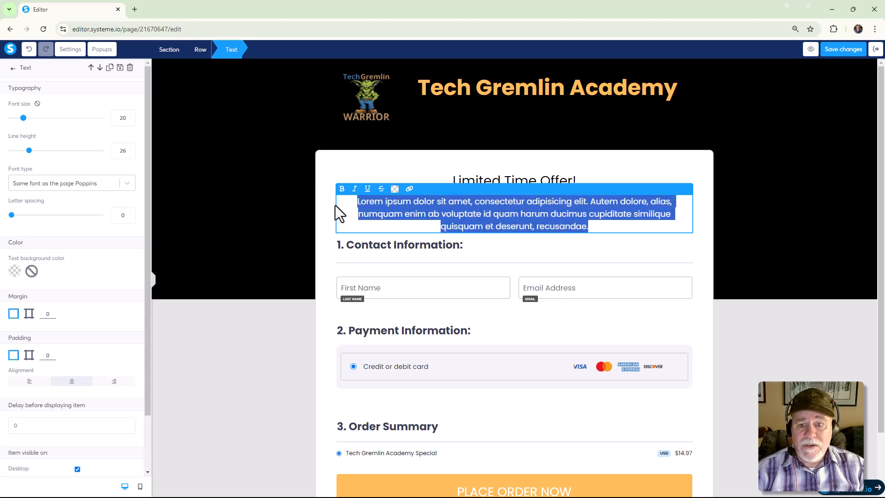
pyautogui.hotkey('alt', 'Tab')
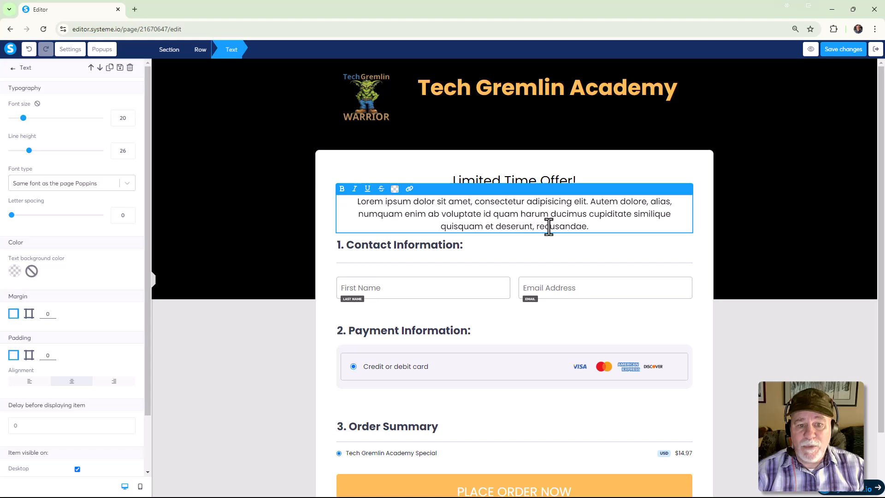
pyautogui.moveTo(623, 229); pyautogui.dragTo(285, 213)
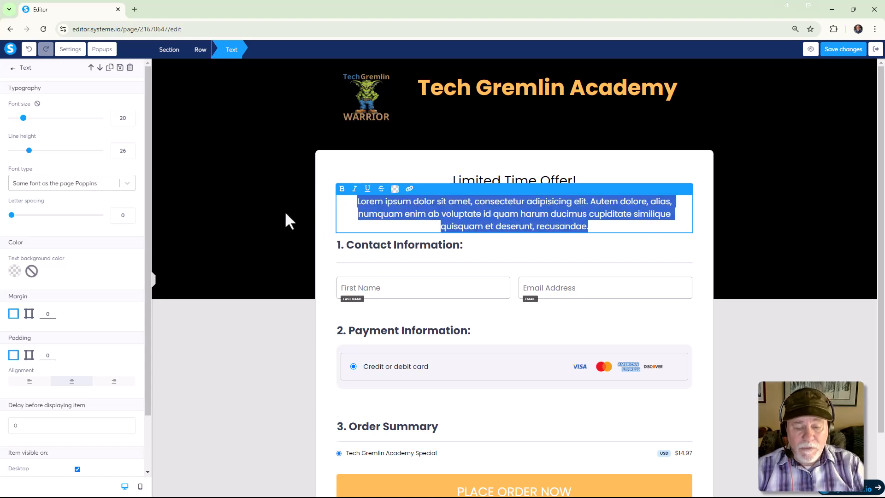
pyautogui.press('BackSpace')
pyautogui.write('Purhhase ')
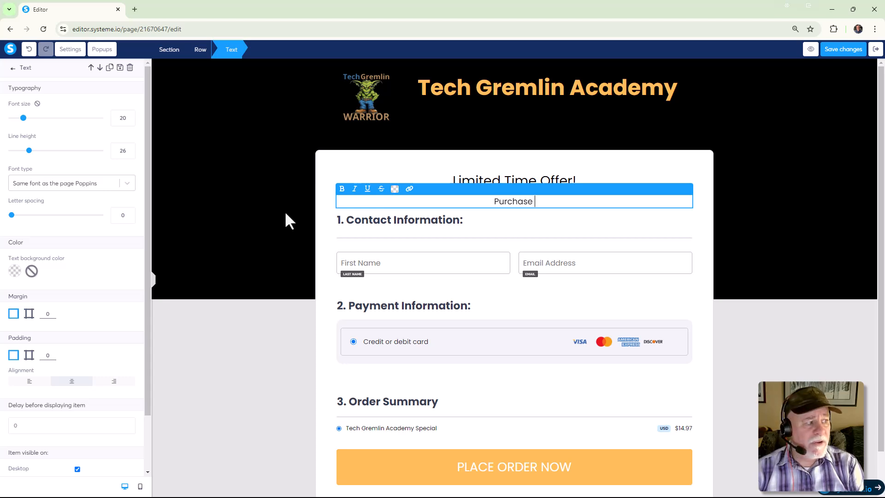
pyautogui.write('withi n')
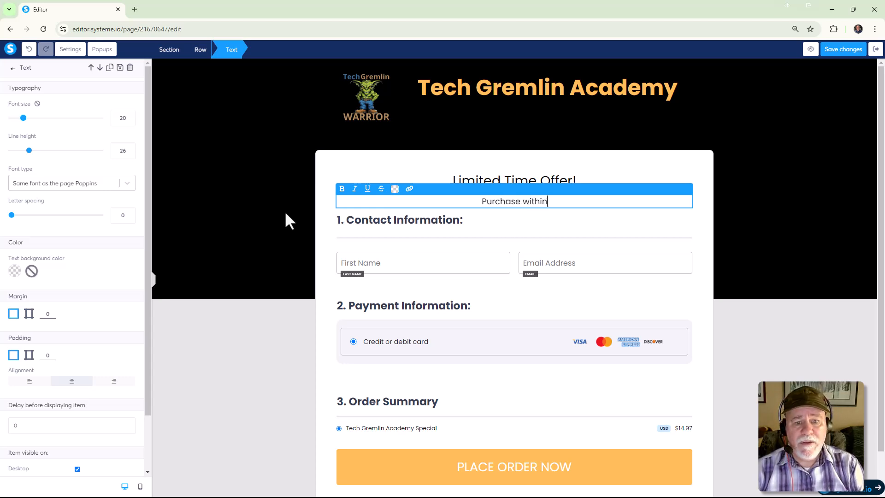
pyautogui.write(' the next 3')
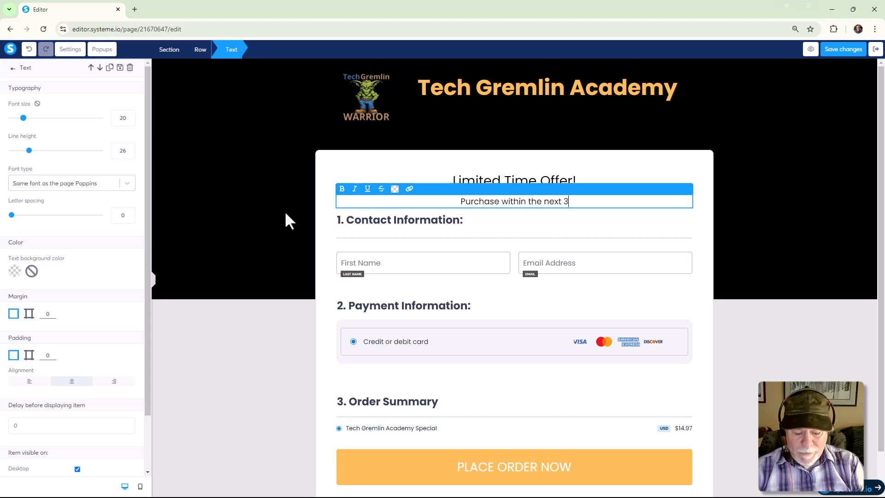
pyautogui.write('0 minutes')
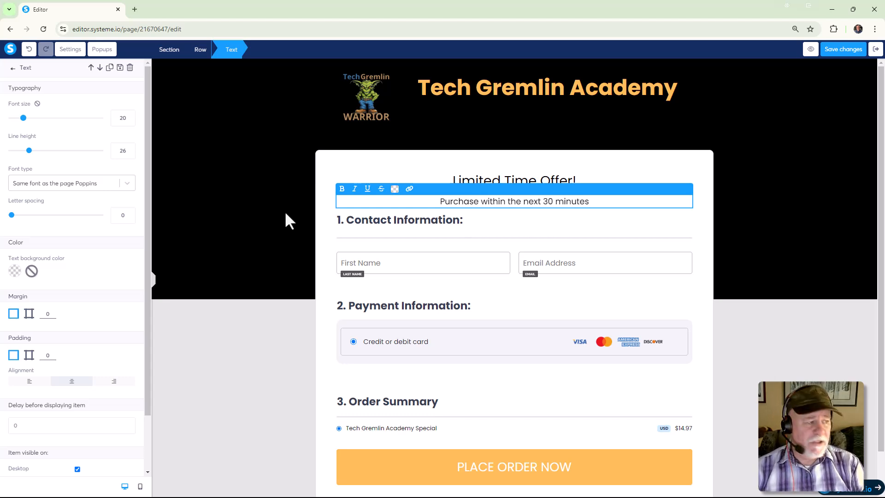
pyautogui.write(' and save')
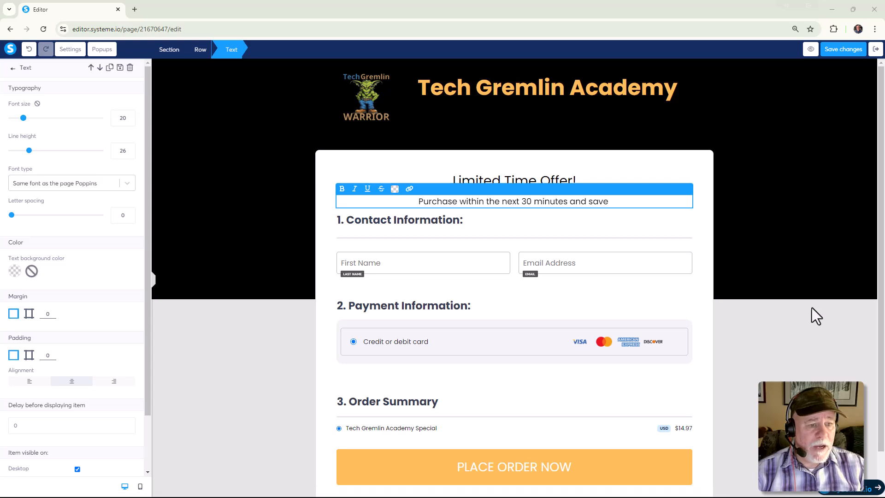
# Switch to Calculator, subtract 14.97 from 49.97 to work out the discount, and close it.
pyautogui.moveTo(884, 138); pyautogui.dragTo(485, 4)
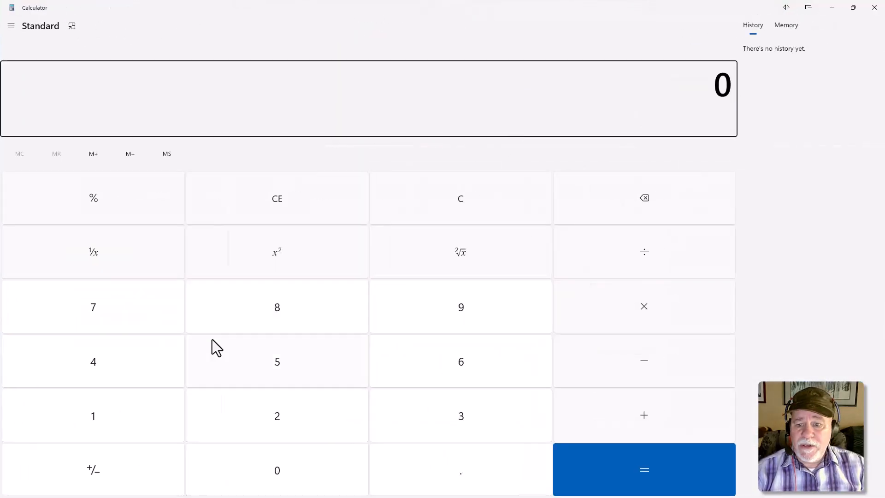
pyautogui.click(138, 376)
pyautogui.click(485, 316)
pyautogui.click(460, 484)
pyautogui.click(462, 322)
pyautogui.click(127, 317)
pyautogui.click(644, 379)
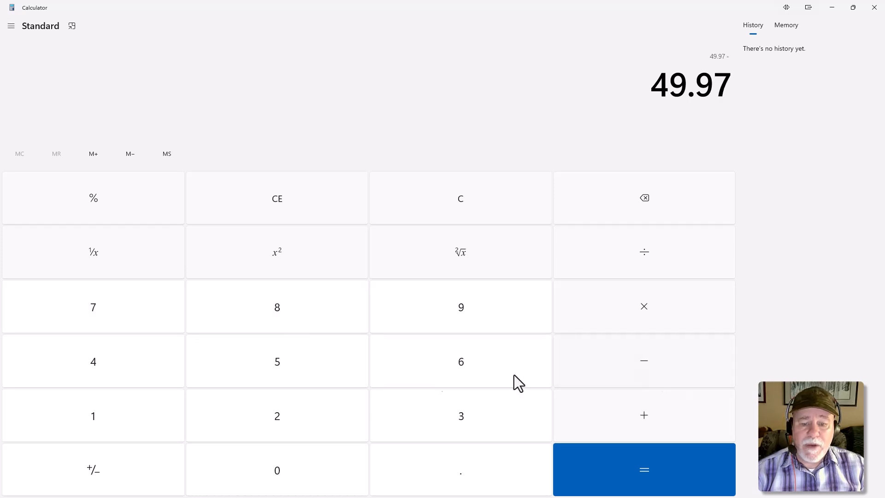
pyautogui.click(98, 419)
pyautogui.click(103, 373)
pyautogui.click(429, 480)
pyautogui.click(461, 325)
pyautogui.click(129, 325)
pyautogui.click(607, 482)
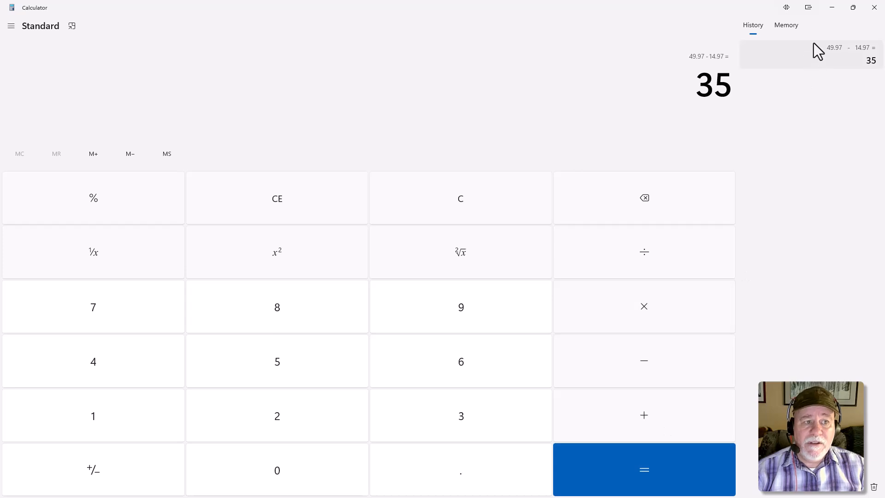
pyautogui.click(874, 8)
# Complete the offer sentence below the headline with the savings amount "$35.00.".
pyautogui.click(618, 201)
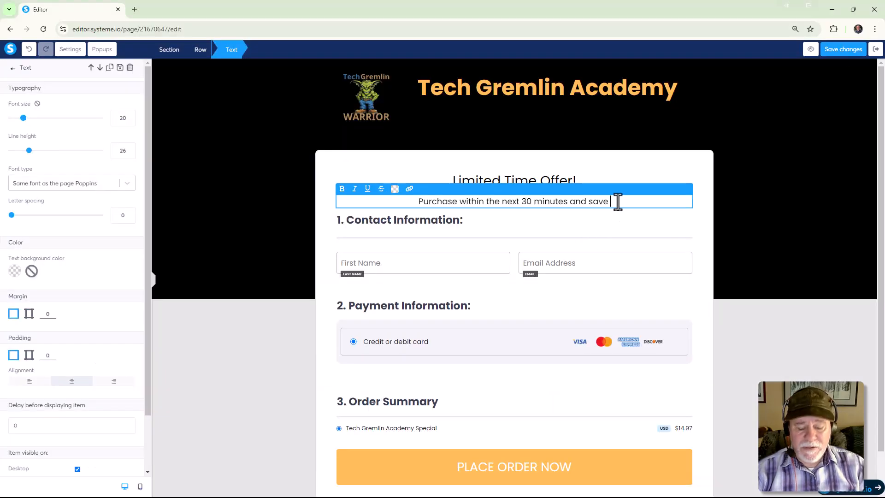
pyautogui.write('#35')
pyautogui.press('BackSpace')
pyautogui.press('BackSpace')
pyautogui.press('BackSpace')
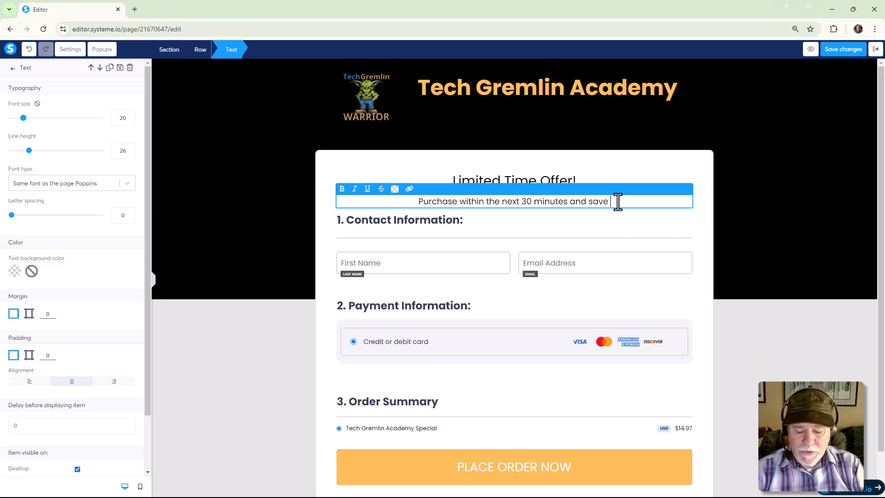
pyautogui.write('$35.')
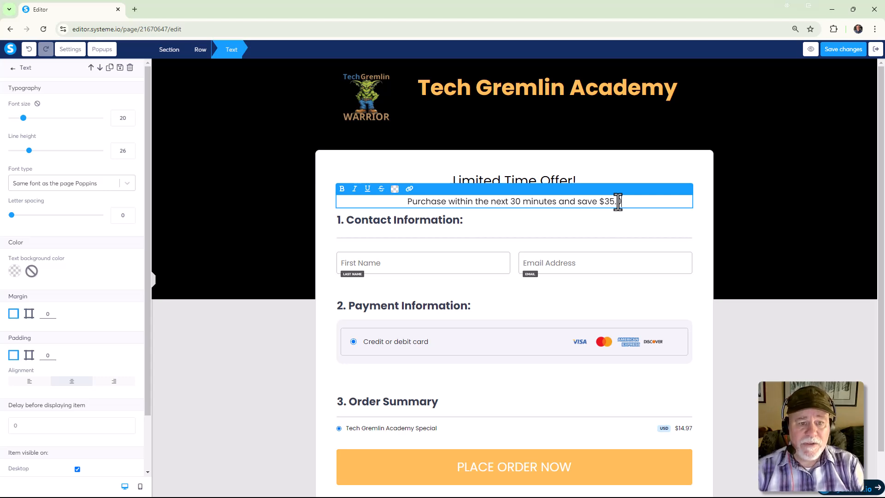
pyautogui.write('00')
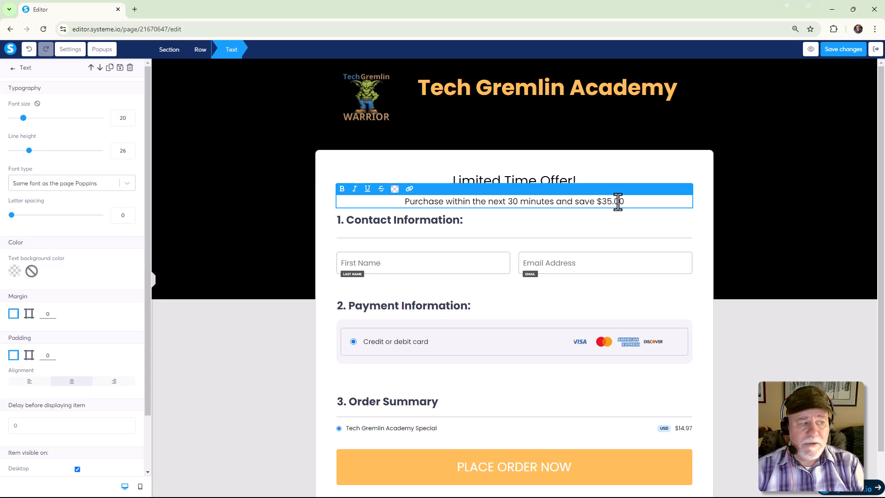
pyautogui.write('.')
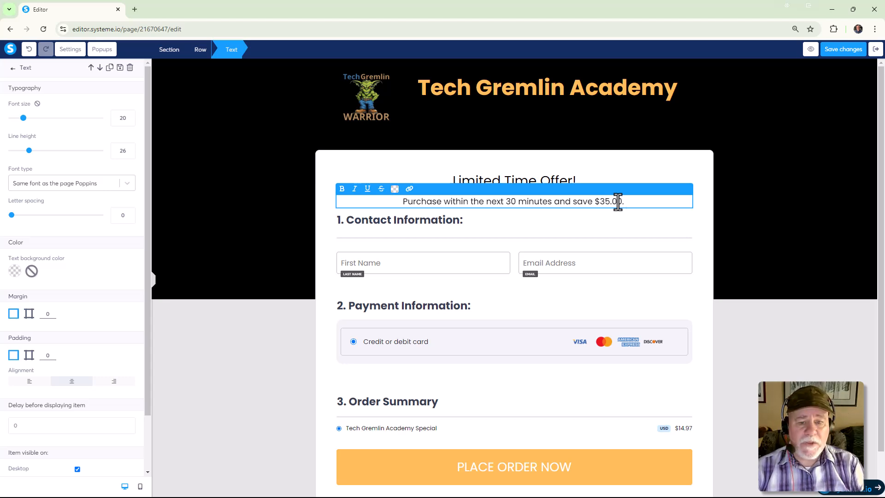
# Add a second line reading "Special Price: $14.97" to the offer text.
pyautogui.press('Return')
pyautogui.write('Special Price')
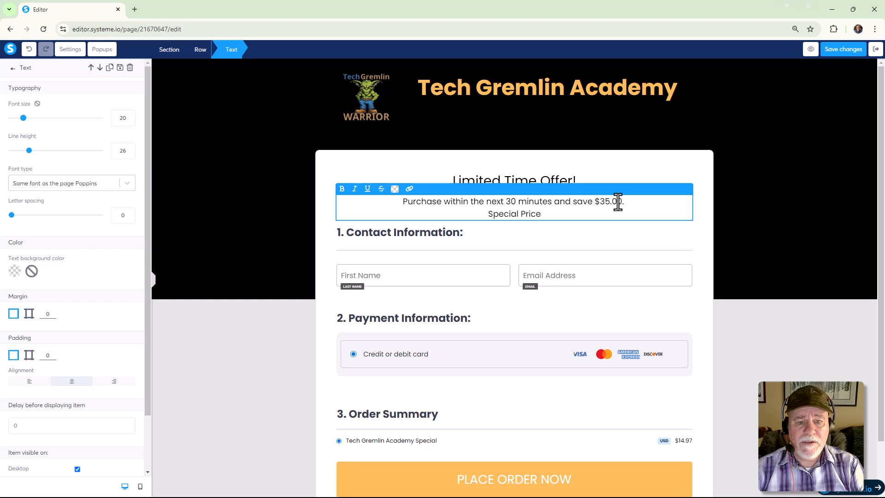
pyautogui.write(': $14.97')
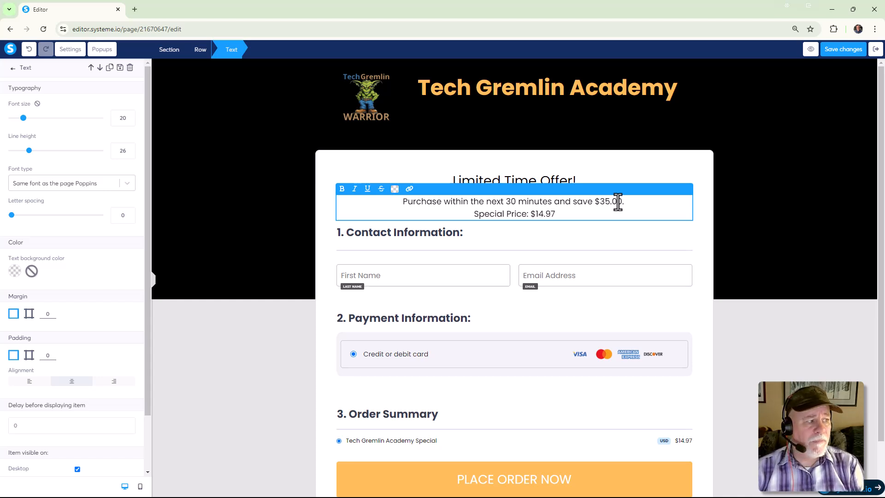
# Add a third line reading "Regular: $49.97" to the offer text and finish editing it.
pyautogui.press('Return')
pyautogui.write('Regular Pr')
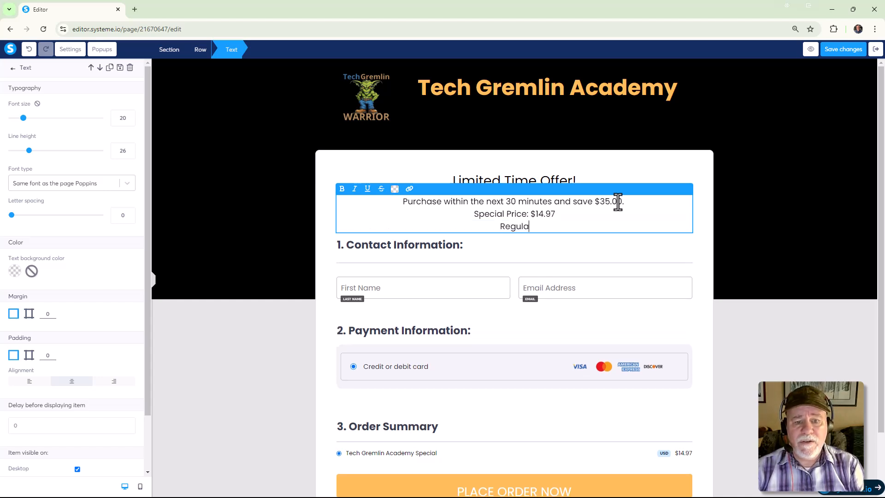
pyautogui.press('BackSpace')
pyautogui.press('BackSpace')
pyautogui.press('BackSpace')
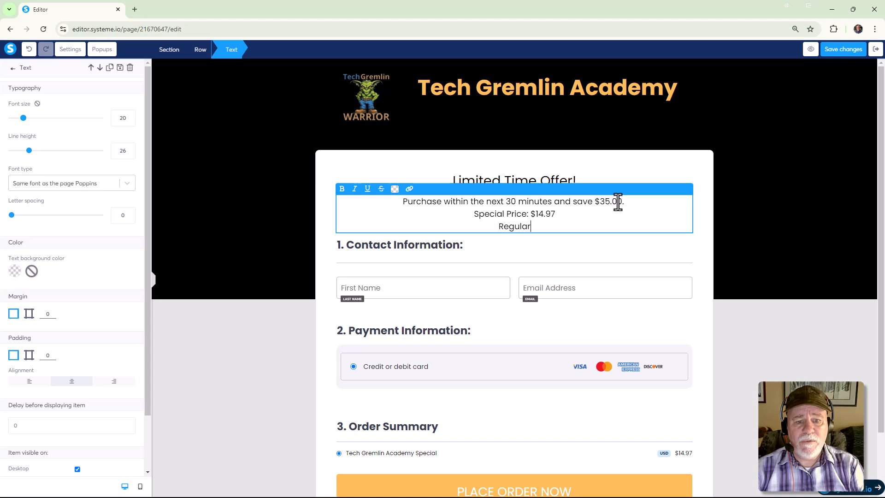
pyautogui.write('ly:')
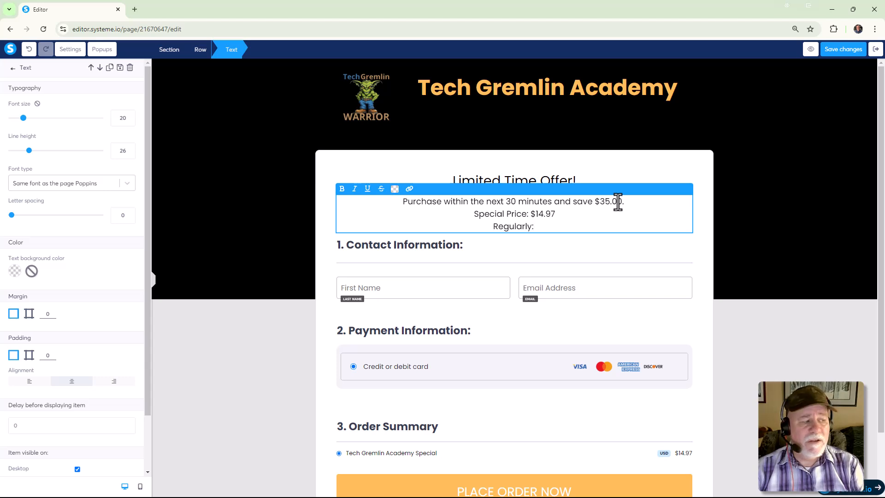
pyautogui.press('BackSpace')
pyautogui.press('BackSpace')
pyautogui.press('BackSpace')
pyautogui.press('BackSpace')
pyautogui.write(': $4')
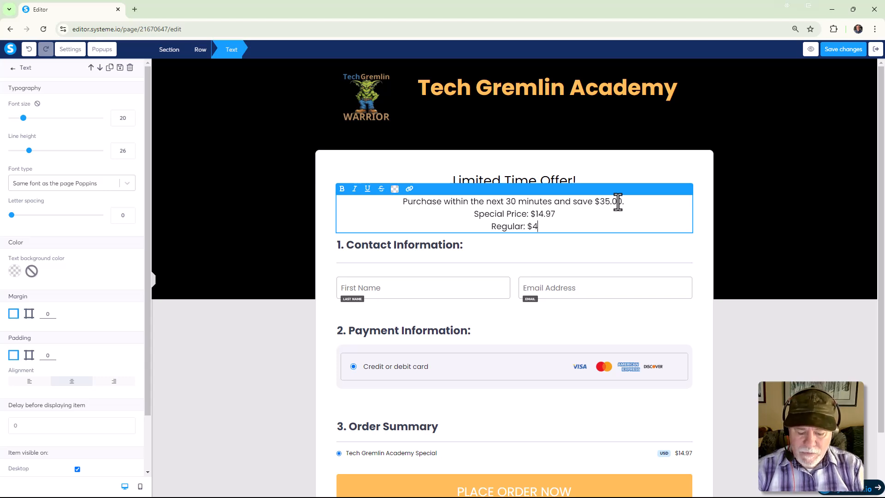
pyautogui.write('9.97')
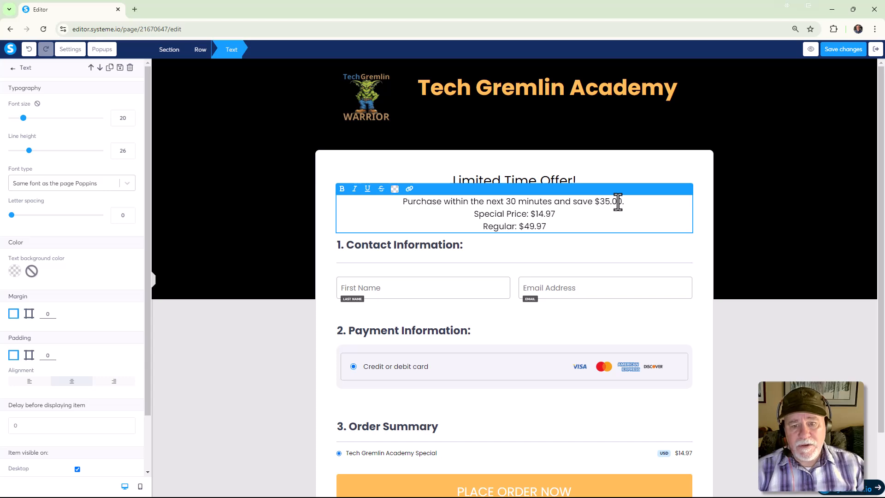
pyautogui.click(651, 245)
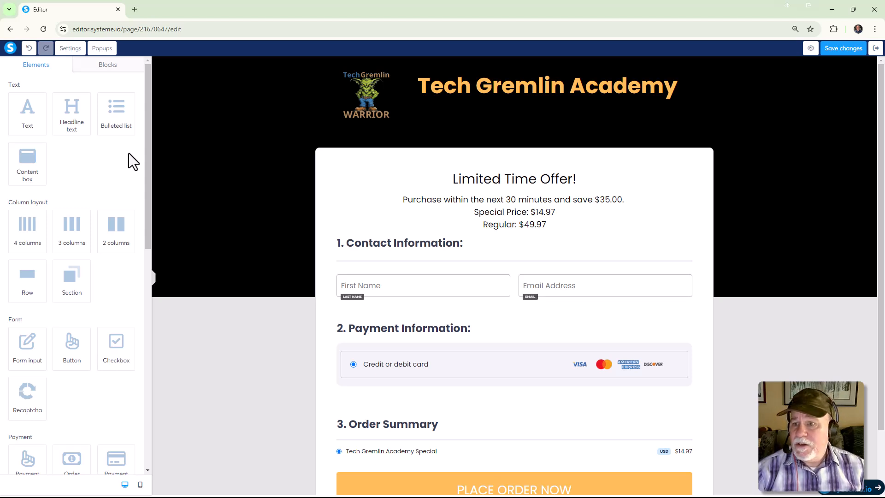
# Place a Countdown element between the offer text and the "1. Contact Information:" heading.
pyautogui.moveTo(147, 147)
pyautogui.mouseDown()
pyautogui.moveTo(143, 219)
pyautogui.moveTo(154, 285)
pyautogui.moveTo(165, 198)
pyautogui.moveTo(158, 124)
pyautogui.moveTo(137, 140)
pyautogui.mouseUp()
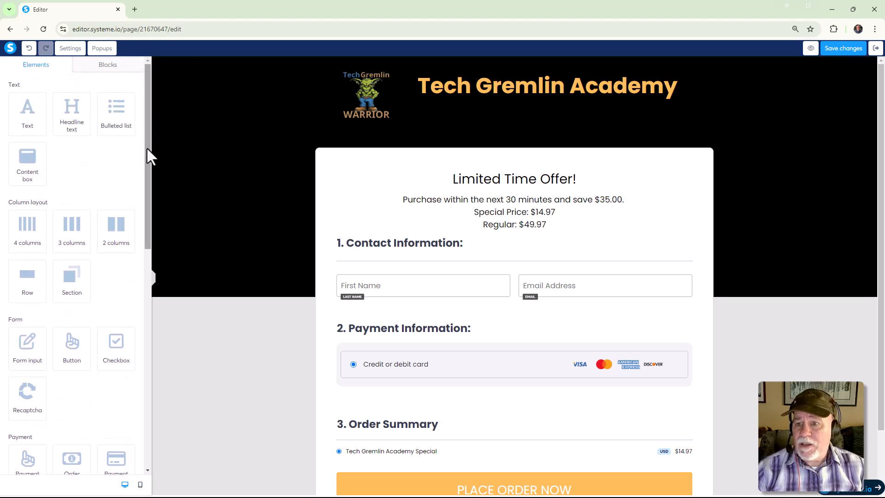
pyautogui.moveTo(147, 151); pyautogui.dragTo(162, 403)
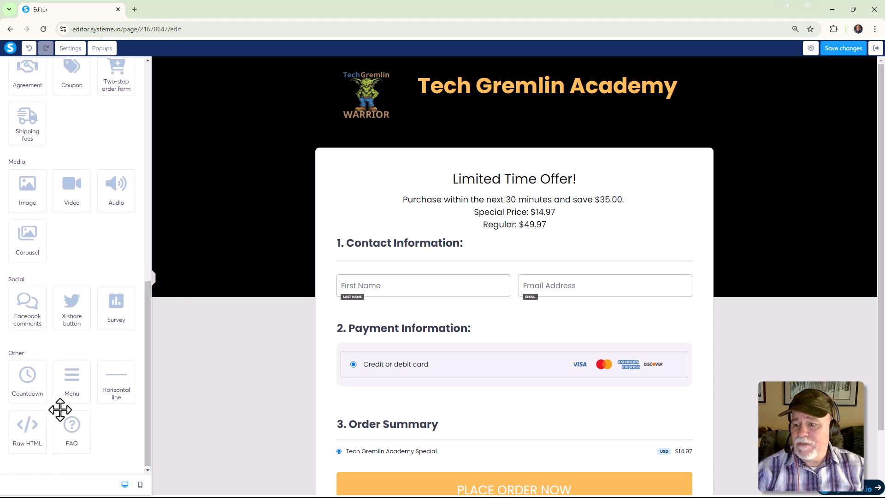
pyautogui.moveTo(36, 391); pyautogui.dragTo(527, 231)
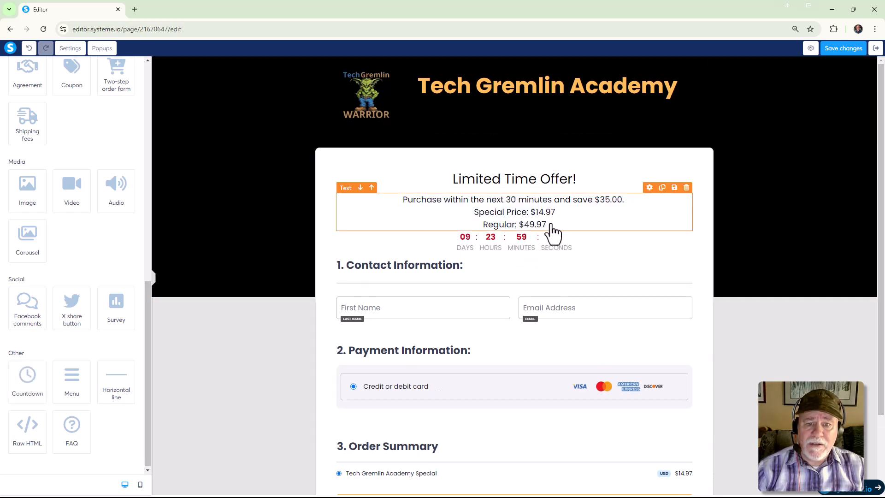
# Set both the top and bottom margins of the countdown to 15.
pyautogui.click(533, 243)
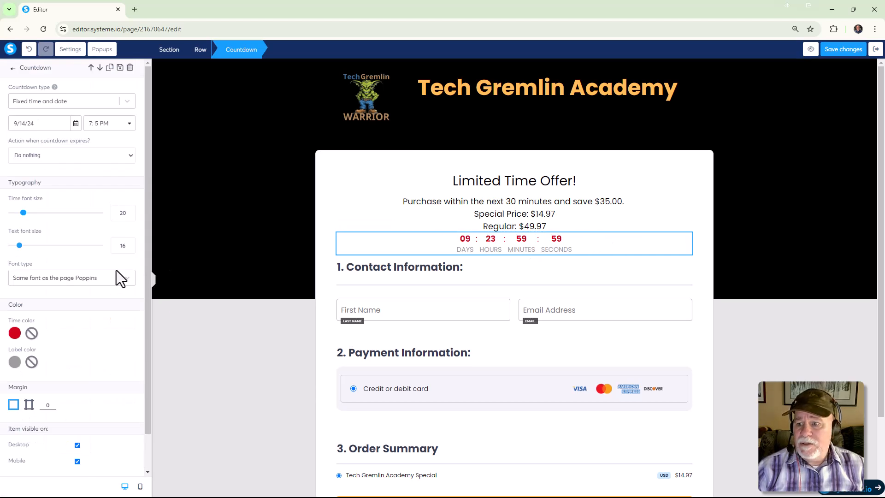
pyautogui.scroll(-2, 76, 302)
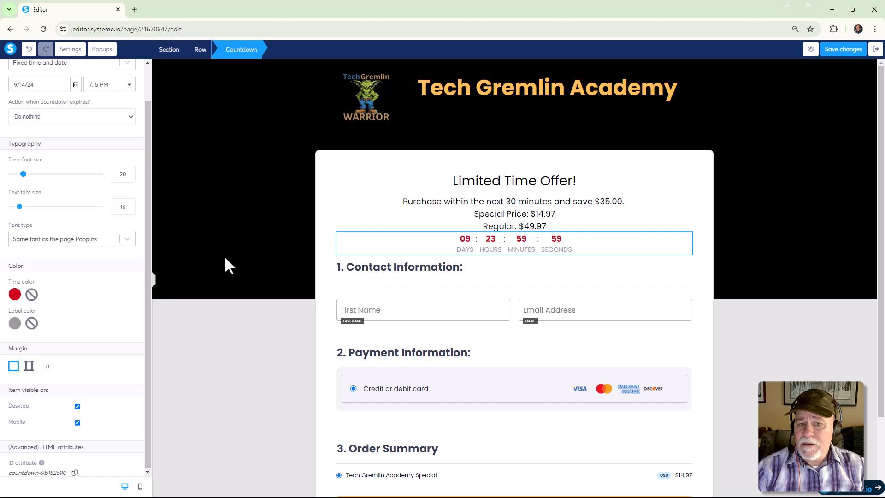
pyautogui.click(29, 367)
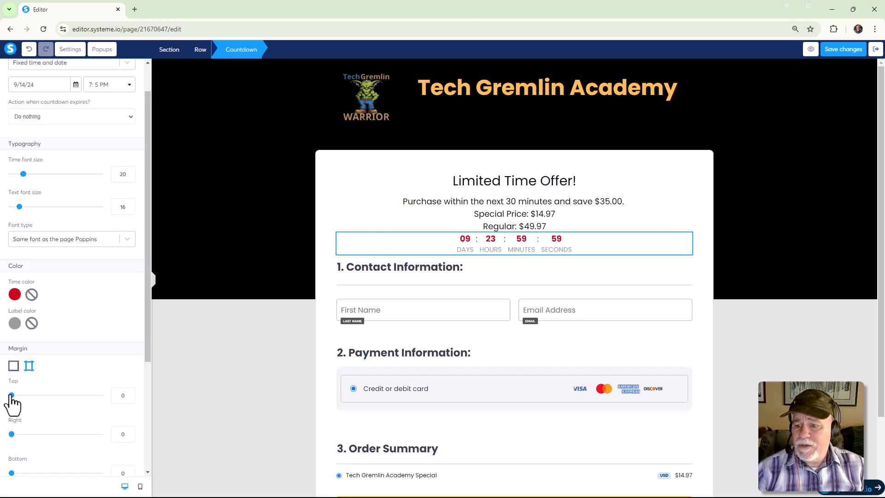
pyautogui.click(129, 392)
pyautogui.click(130, 393)
pyautogui.click(130, 393)
pyautogui.click(129, 393)
pyautogui.click(129, 393)
pyautogui.click(129, 393)
pyautogui.click(130, 393)
pyautogui.click(129, 392)
pyautogui.click(130, 393)
pyautogui.click(129, 393)
pyautogui.click(129, 393)
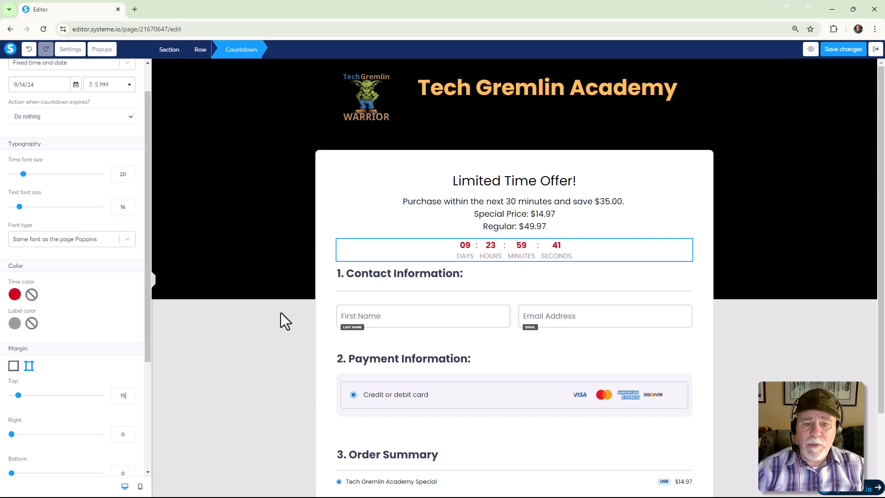
pyautogui.scroll(-2, 139, 402)
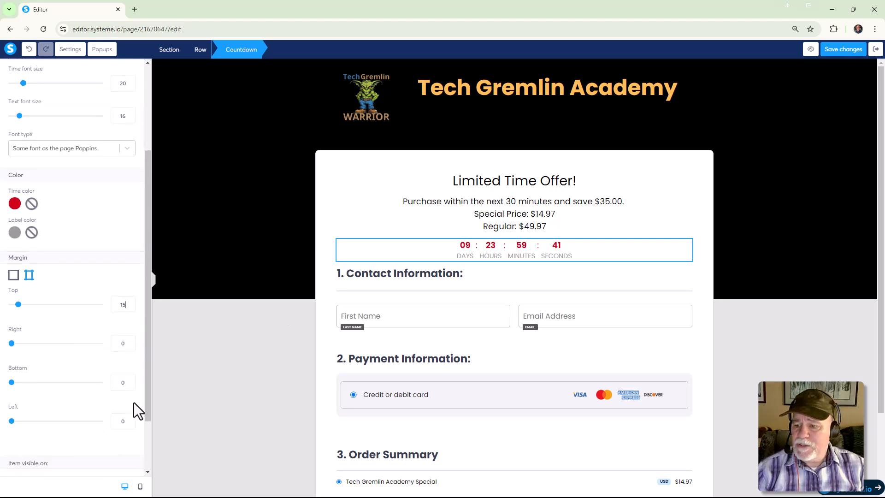
pyautogui.doubleClick(122, 382)
pyautogui.write('15')
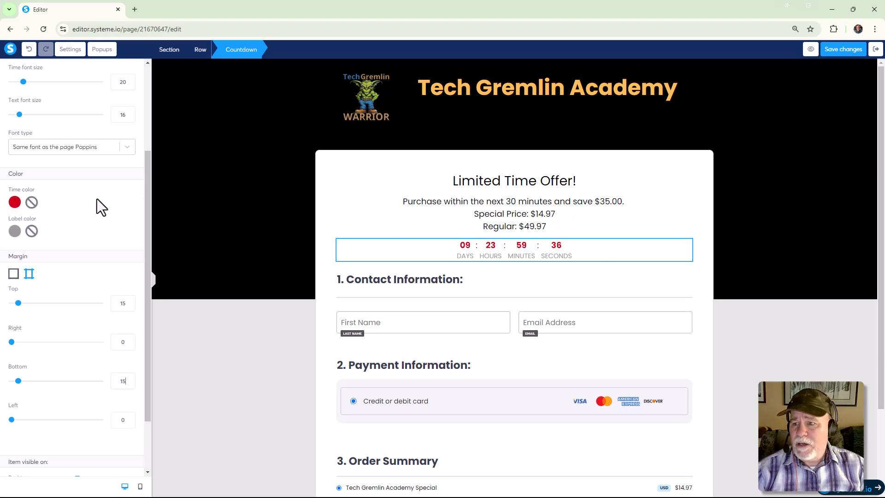
# Change the countdown's time color to the default dark gray, 4A4A4A.
pyautogui.click(14, 203)
pyautogui.click(58, 239)
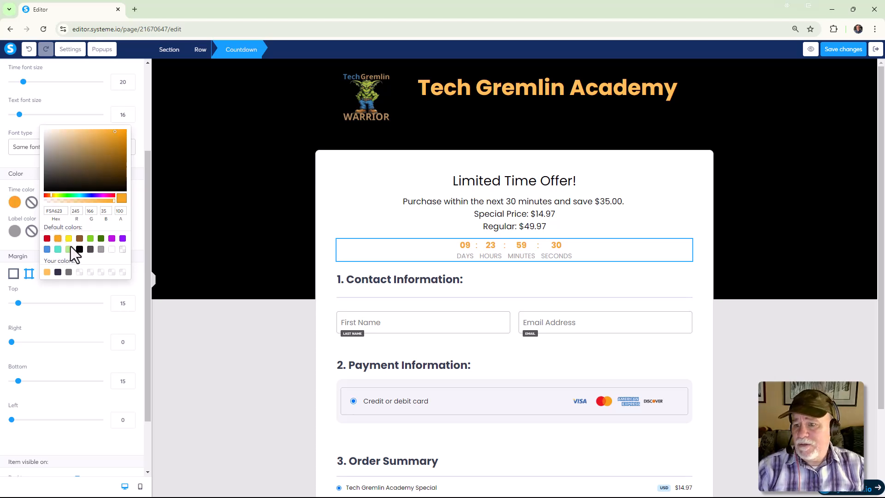
pyautogui.click(90, 249)
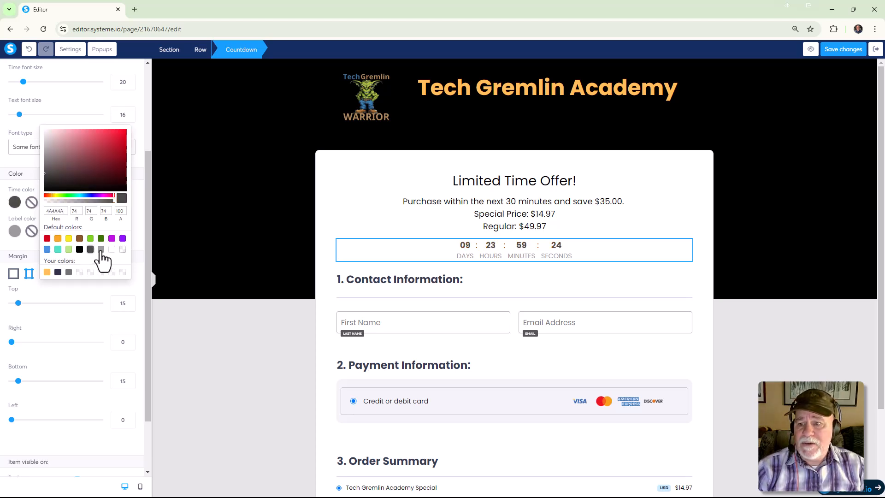
# Change the countdown's time color to black 000000 and its label color to the default orange, F5A623.
pyautogui.click(102, 251)
pyautogui.click(79, 251)
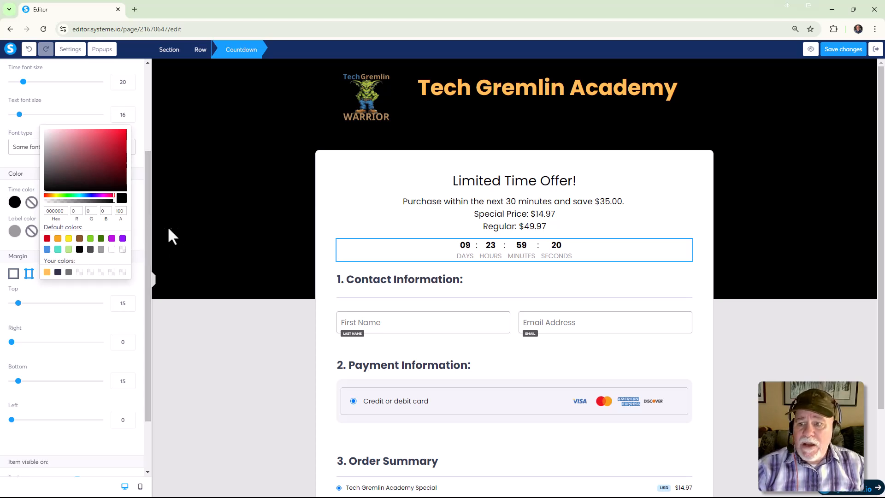
pyautogui.click(15, 231)
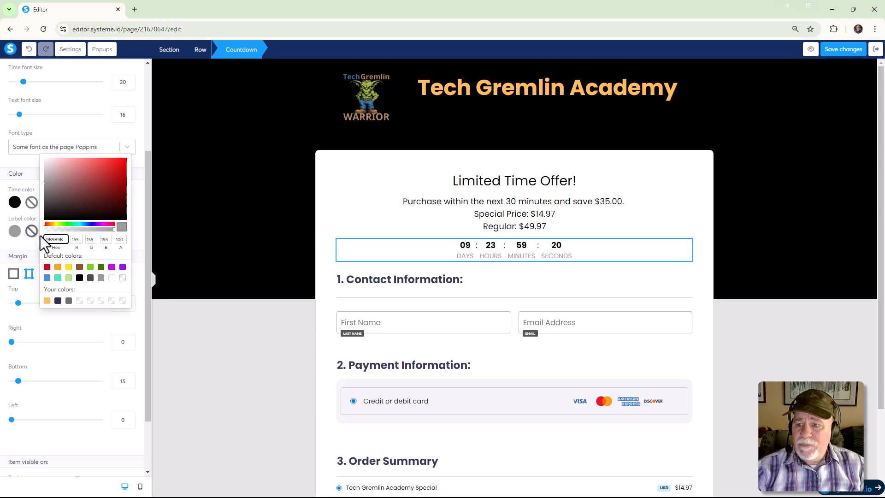
pyautogui.click(58, 267)
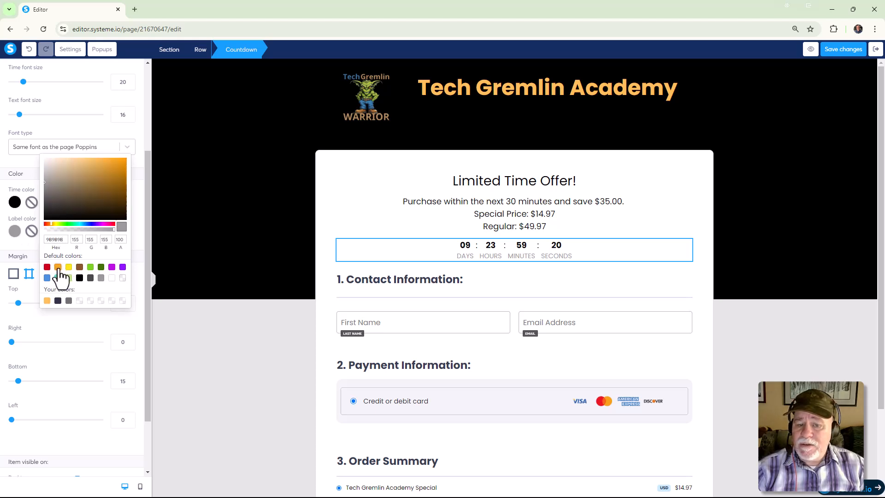
pyautogui.click(140, 240)
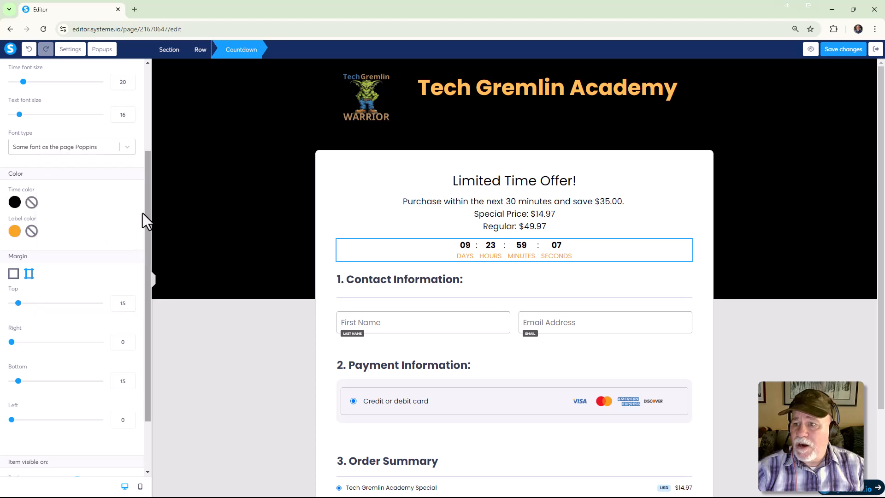
# Set the countdown's time font size to 30 and its text font size to 20.
pyautogui.scroll(1, 50, 123)
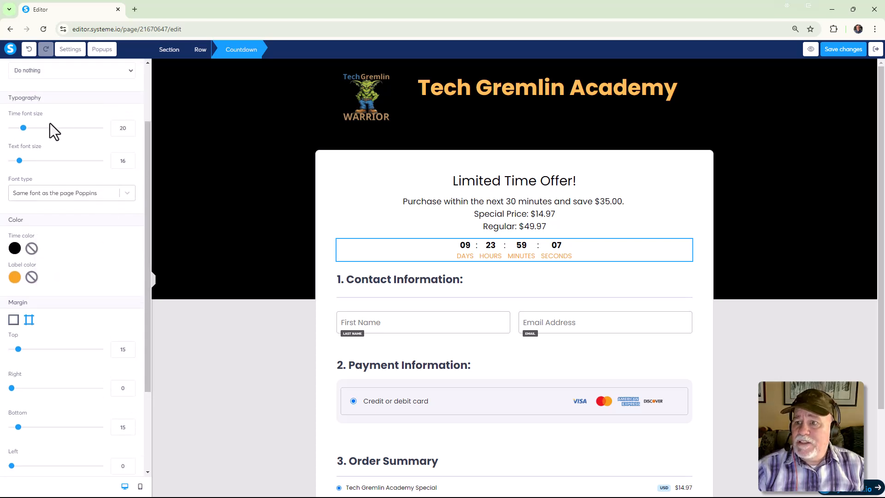
pyautogui.click(129, 126)
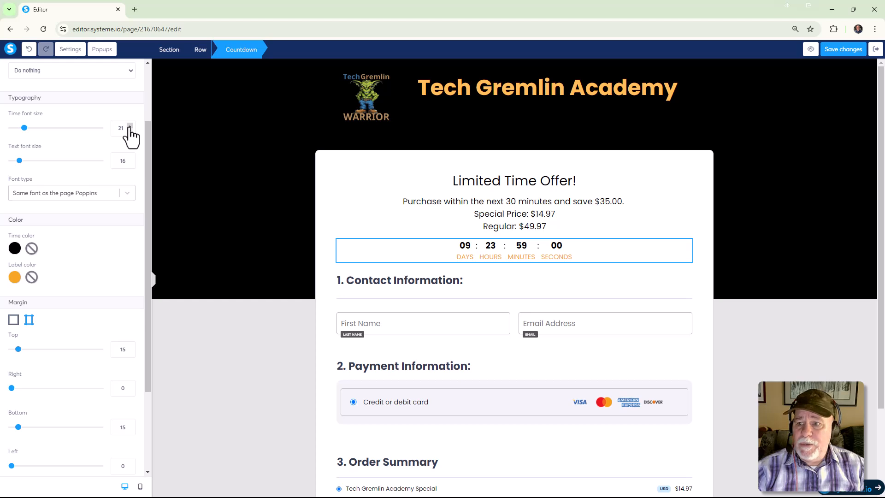
pyautogui.click(129, 126)
pyautogui.click(129, 126)
pyautogui.click(130, 126)
pyautogui.click(130, 126)
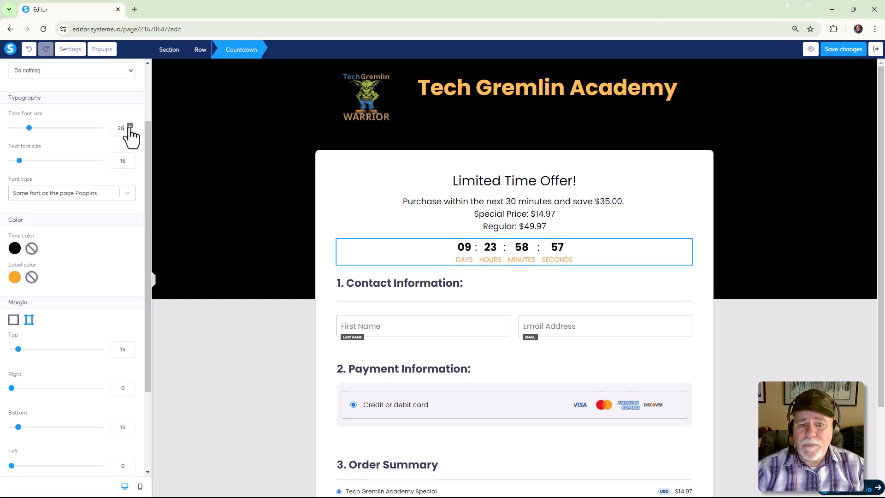
pyautogui.click(129, 126)
pyautogui.click(130, 126)
pyautogui.click(130, 126)
pyautogui.click(130, 126)
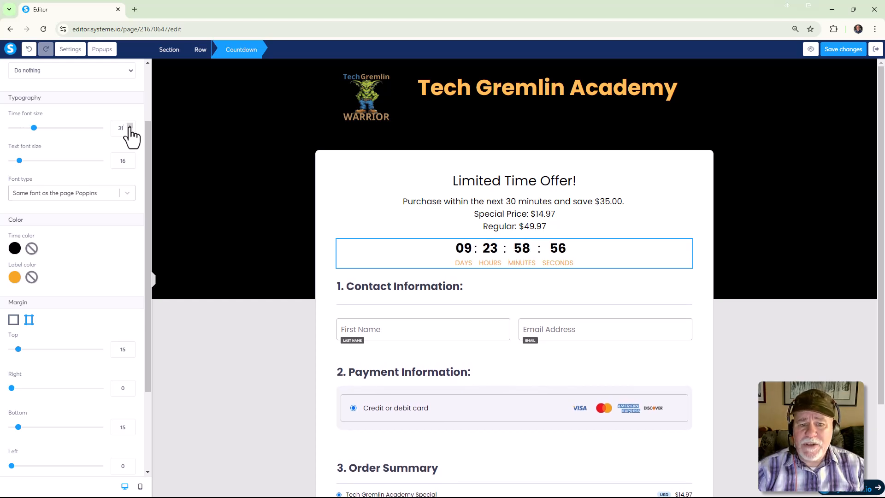
pyautogui.scroll(-2, 80, 213)
pyautogui.scroll(2, 79, 214)
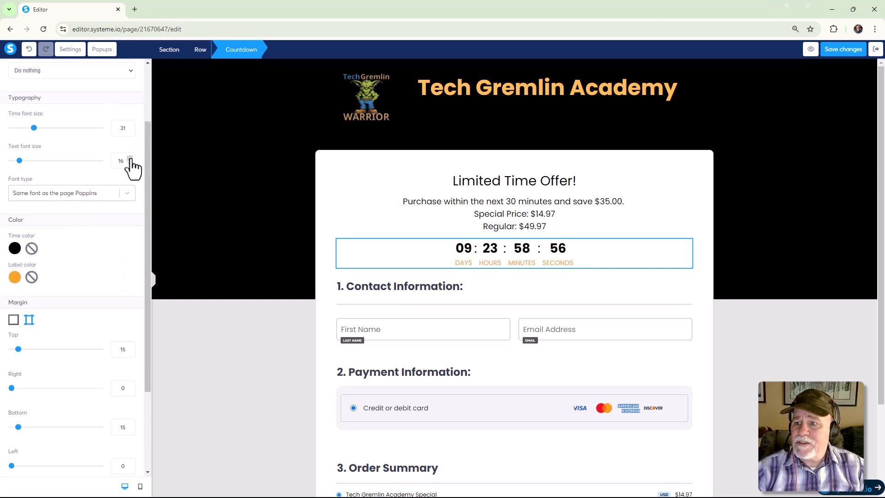
pyautogui.click(131, 159)
pyautogui.click(131, 159)
pyautogui.click(131, 158)
pyautogui.click(130, 159)
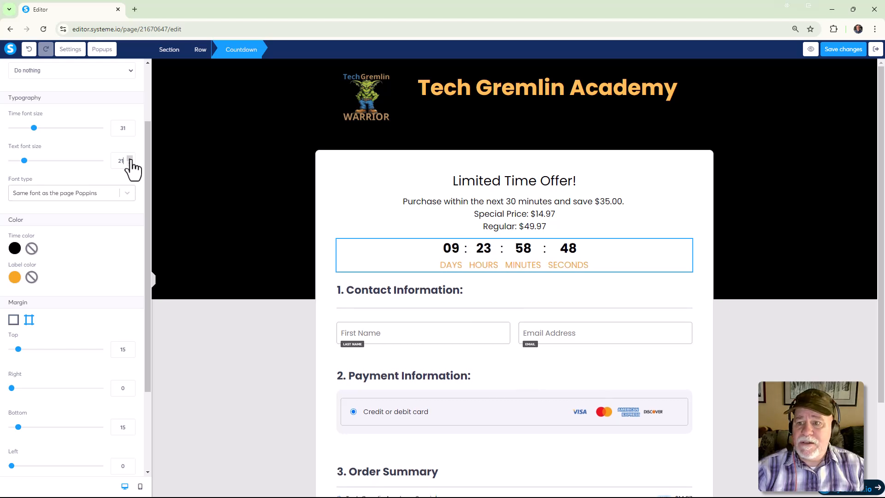
pyautogui.click(131, 131)
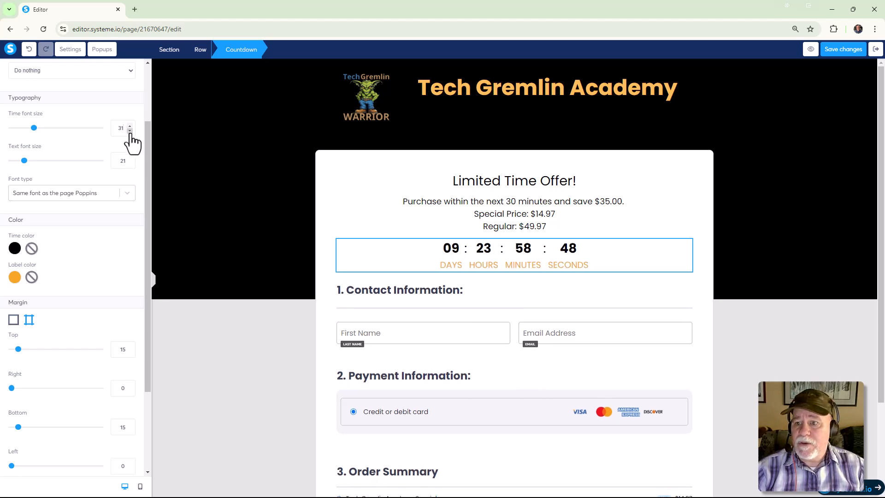
pyautogui.click(131, 162)
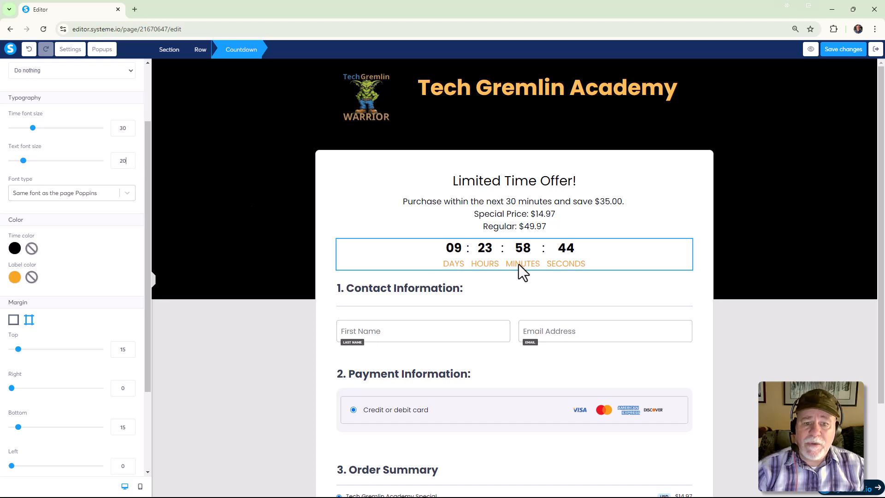
# Switch the countdown type to Delay with 0 hours and 30 minutes.
pyautogui.scroll(3, 100, 189)
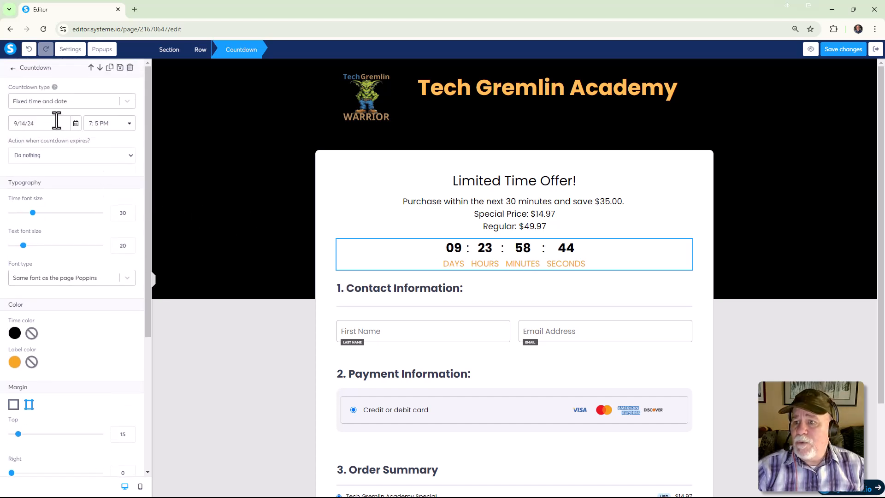
pyautogui.click(125, 100)
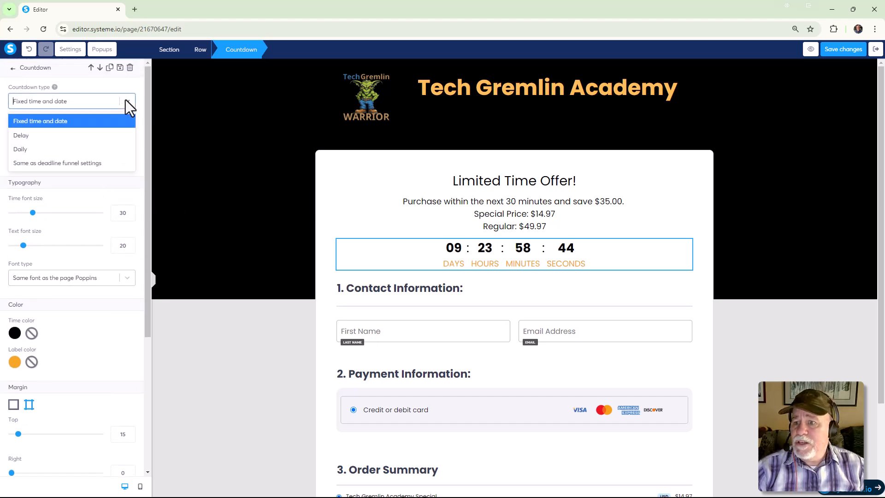
pyautogui.click(88, 136)
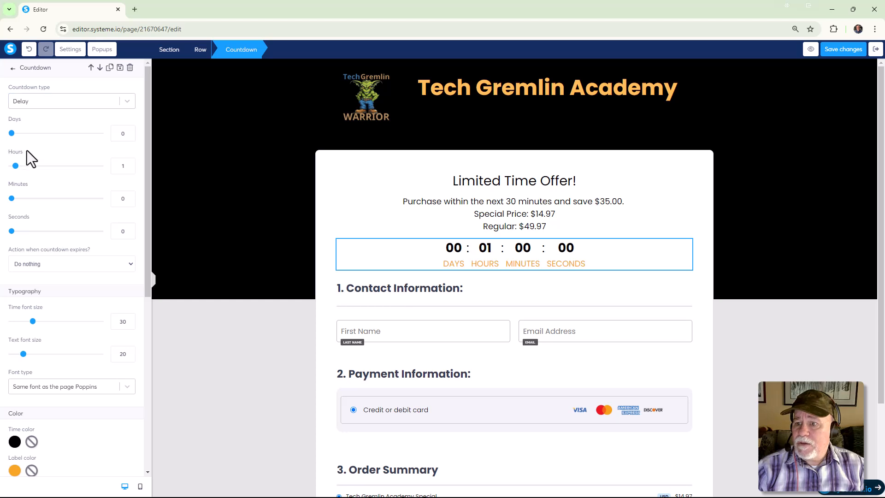
pyautogui.moveTo(15, 166); pyautogui.dragTo(3, 167)
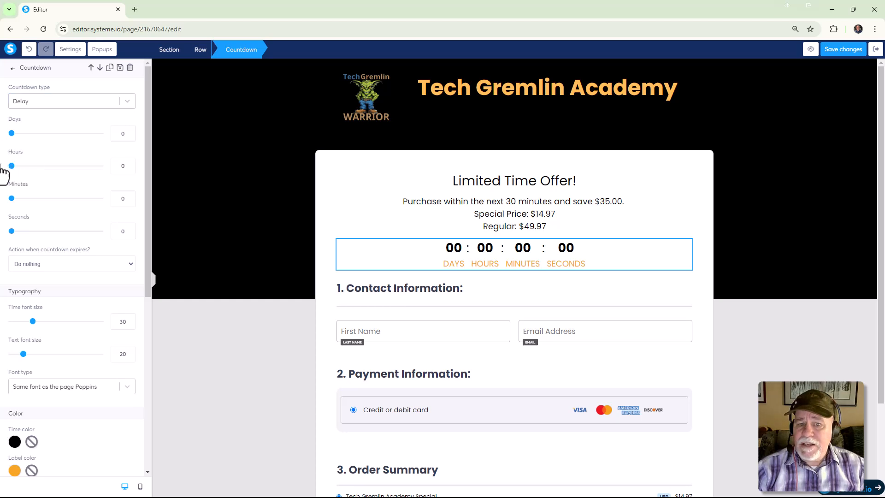
pyautogui.doubleClick(116, 199)
pyautogui.write('30')
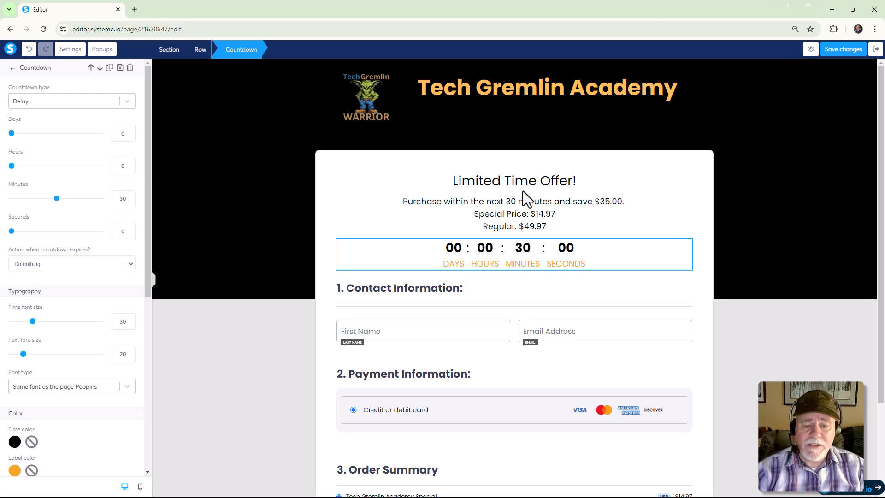
# Color the words "30 minutes" in the offer text black, 000000.
pyautogui.click(594, 223)
pyautogui.click(548, 202)
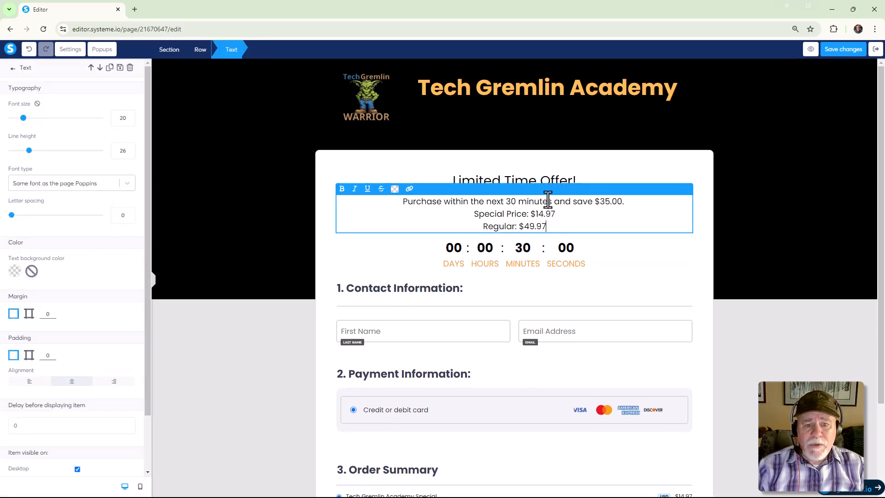
pyautogui.moveTo(554, 200); pyautogui.dragTo(506, 201)
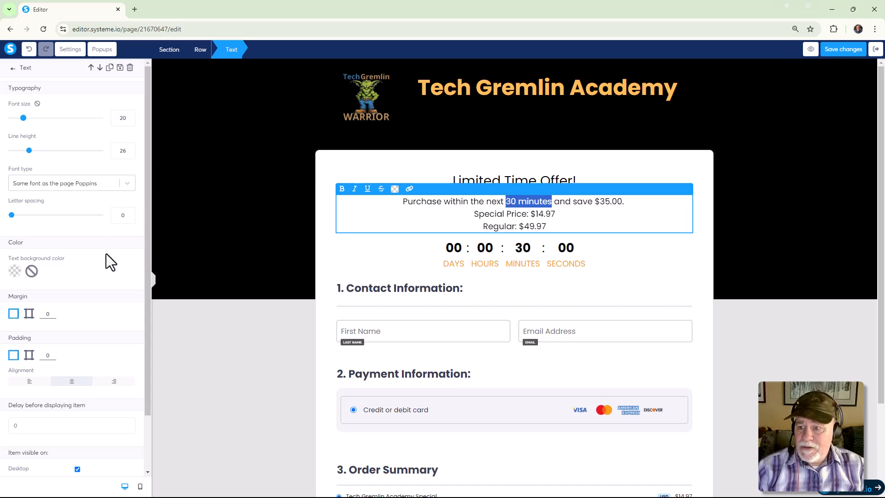
pyautogui.click(395, 190)
pyautogui.click(440, 236)
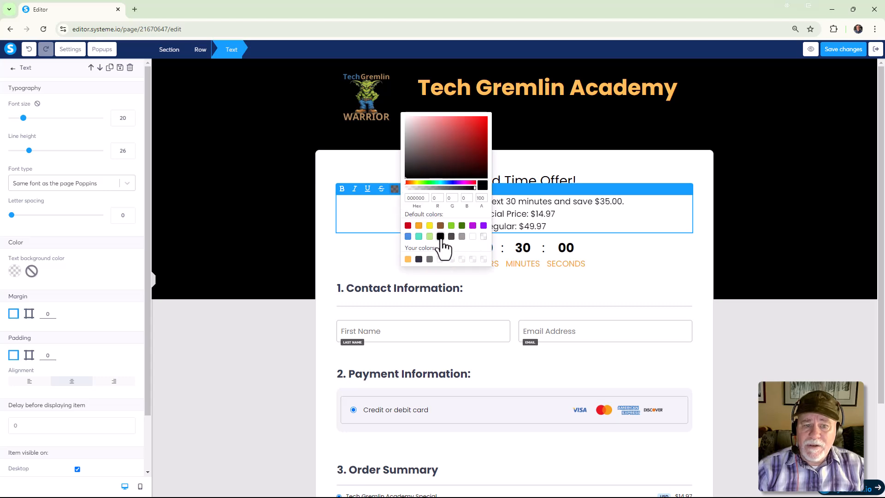
pyautogui.click(607, 214)
pyautogui.moveTo(552, 202); pyautogui.dragTo(510, 206)
pyautogui.click(395, 190)
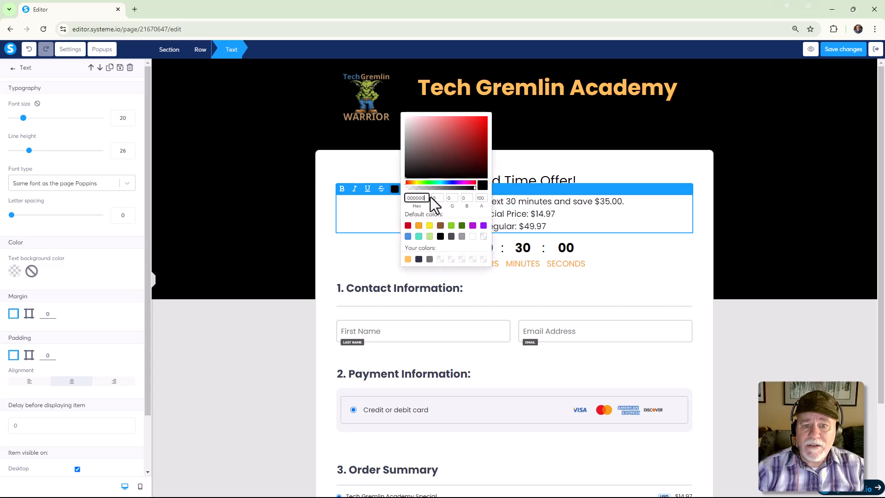
pyautogui.click(563, 208)
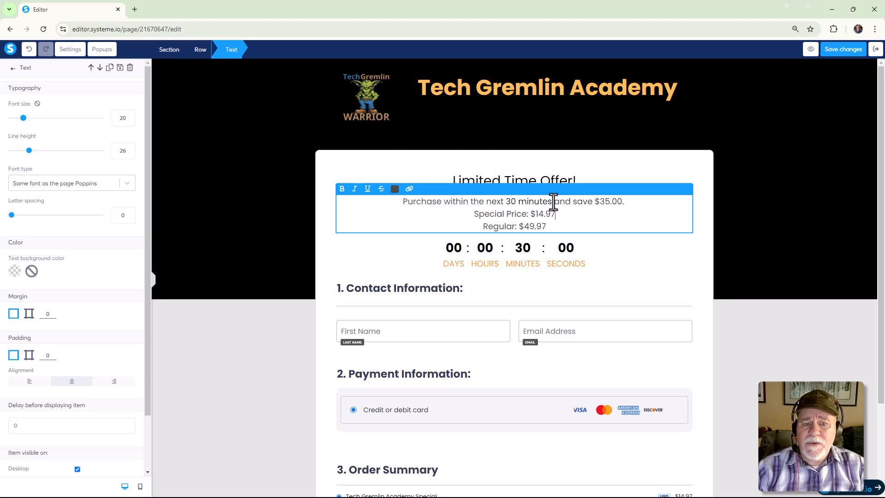
# Make the words "30 minutes" in the offer text bold.
pyautogui.moveTo(551, 202); pyautogui.dragTo(506, 202)
pyautogui.click(341, 189)
pyautogui.click(601, 224)
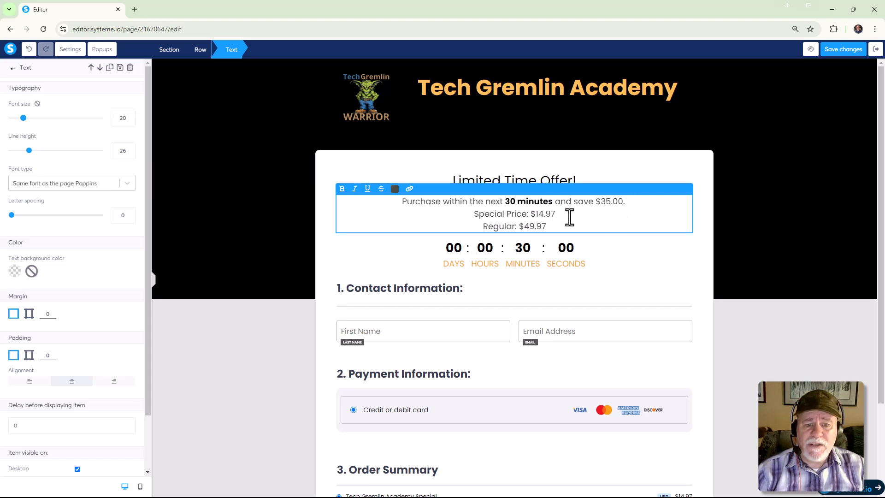
# Make the $14.97 special price in the offer text near-black, 0C0C0C, and bold.
pyautogui.moveTo(536, 215)
pyautogui.mouseDown()
pyautogui.moveTo(555, 216)
pyautogui.moveTo(530, 215)
pyautogui.mouseUp()
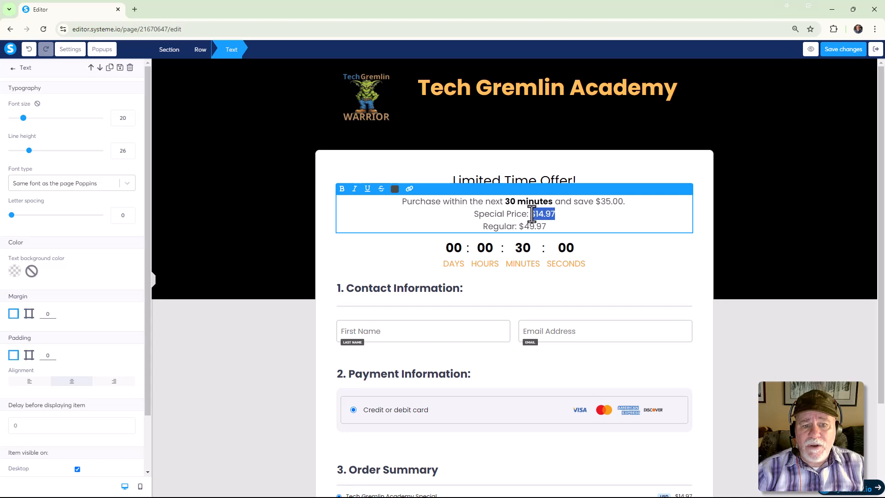
pyautogui.click(394, 189)
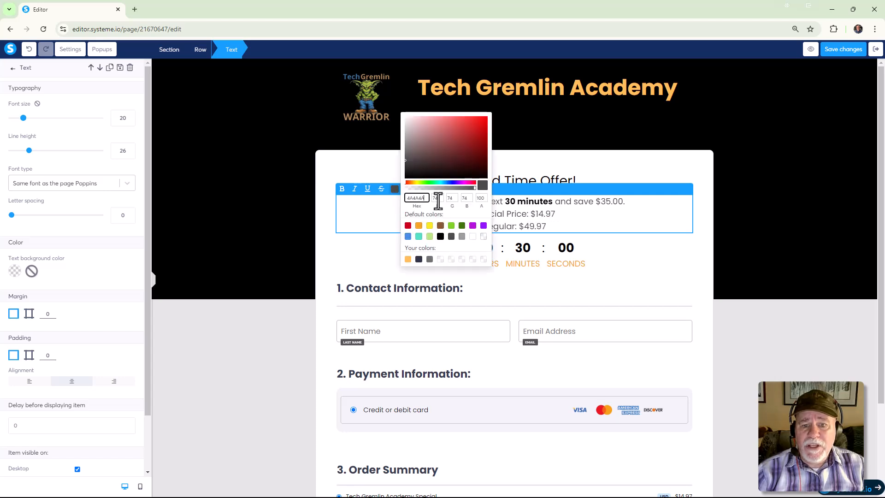
pyautogui.click(407, 177)
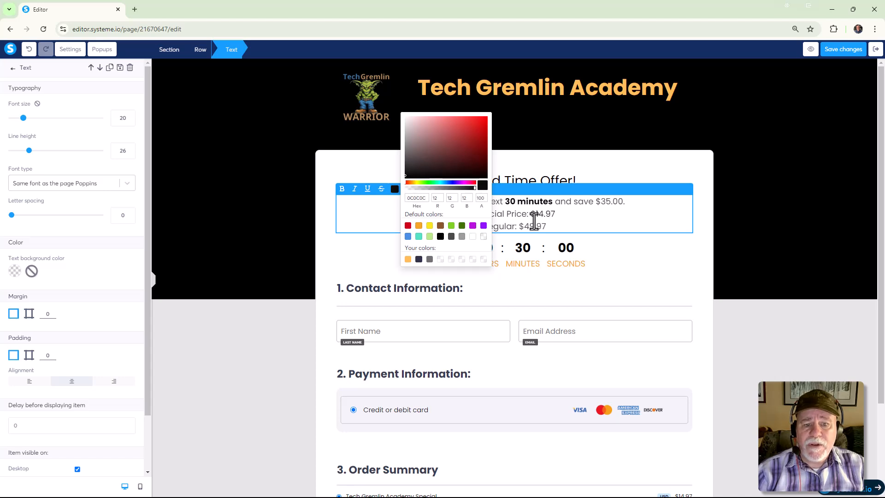
pyautogui.moveTo(556, 220); pyautogui.dragTo(519, 229)
pyautogui.hotkey('ctrl', 'b')
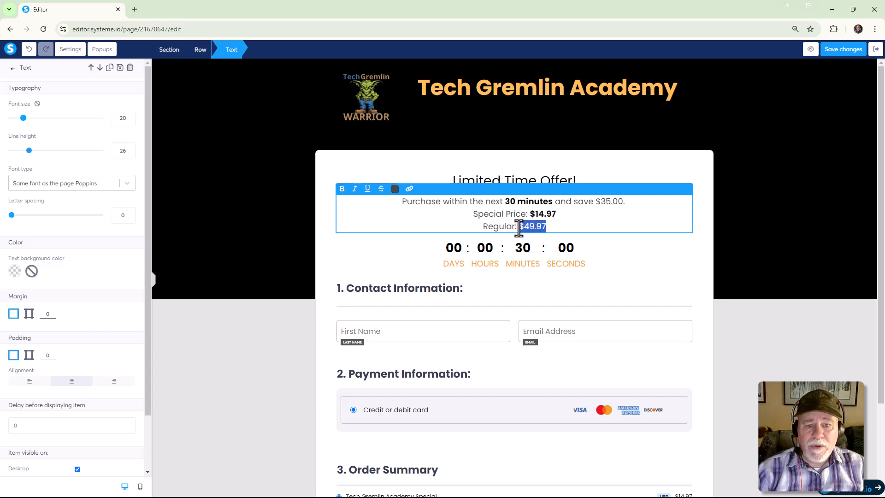
# Make the $49.97 regular price bold and near-black, and finish editing the offer text.
pyautogui.hotkey('ctrl', 'b')
pyautogui.click(618, 226)
pyautogui.moveTo(554, 228); pyautogui.dragTo(520, 227)
pyautogui.click(373, 213)
pyautogui.click(395, 188)
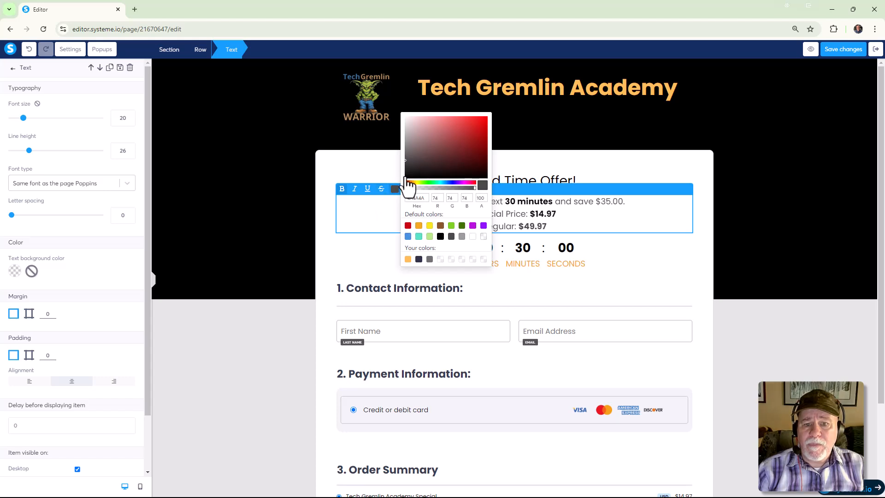
pyautogui.click(405, 176)
pyautogui.click(648, 252)
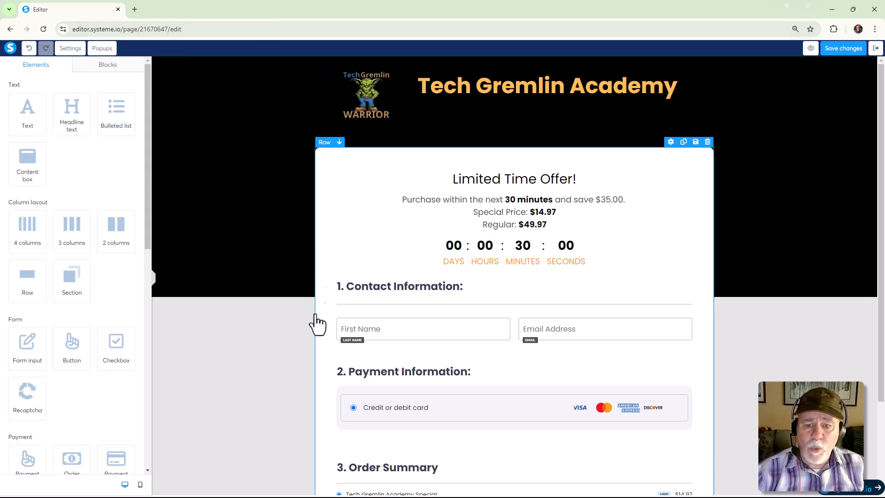
# Set the countdown's expiry action to Redirect to URL and start editing the redirection URL.
pyautogui.scroll(-1, 500, 257)
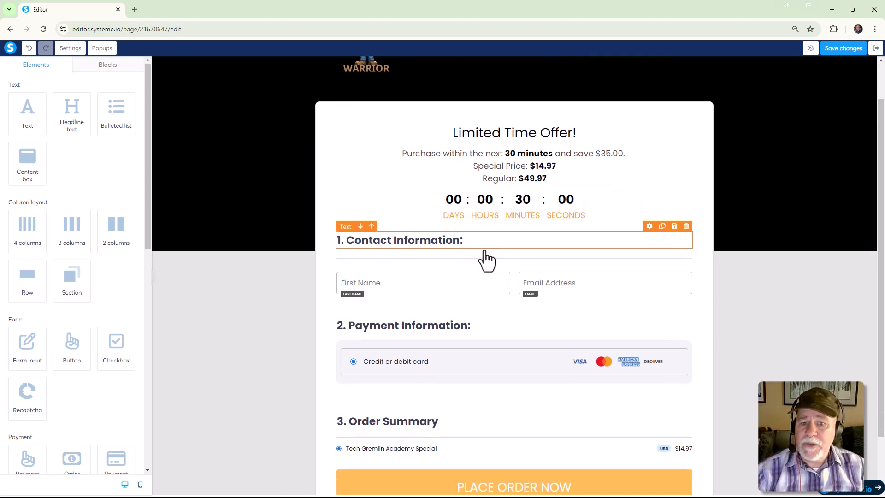
pyautogui.click(490, 219)
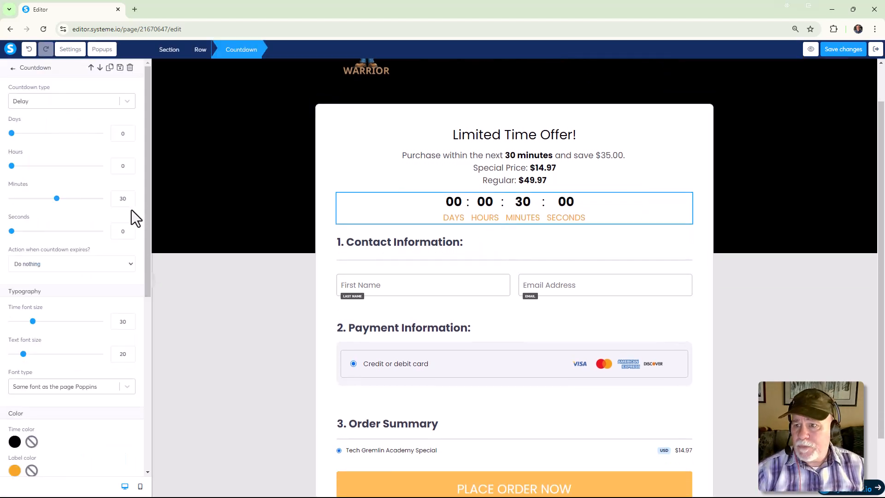
pyautogui.scroll(-1, 132, 210)
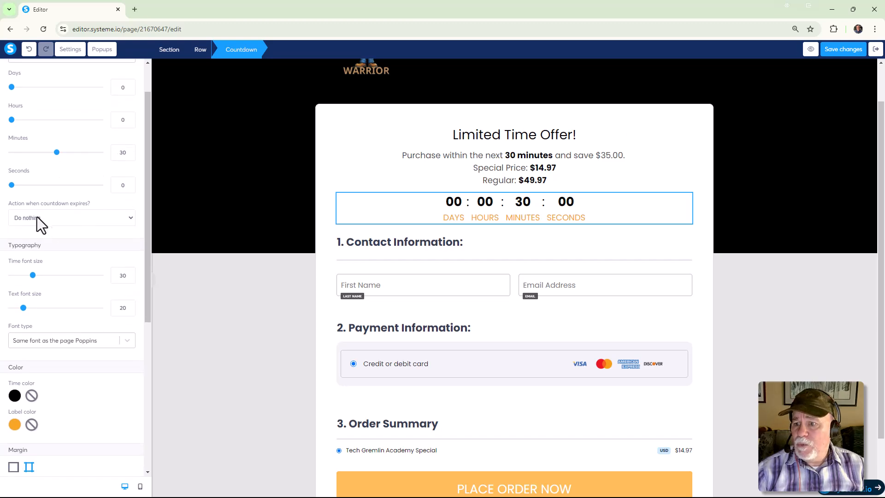
pyautogui.click(123, 218)
pyautogui.click(108, 242)
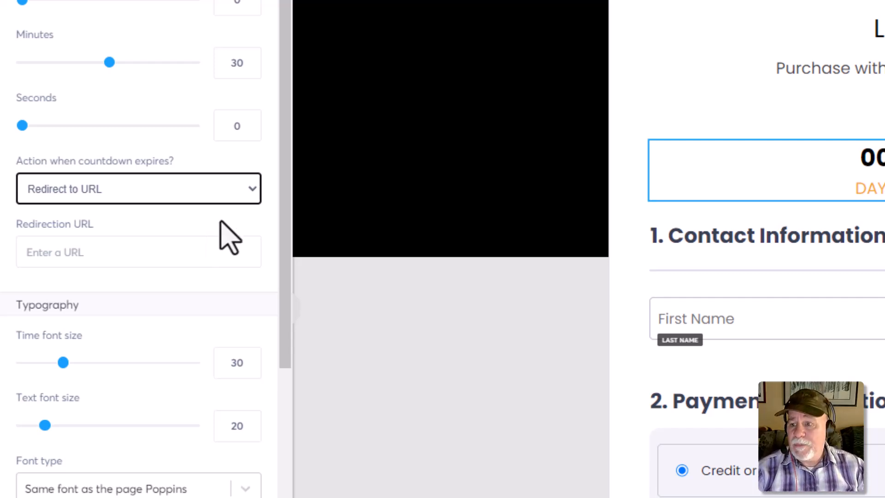
pyautogui.click(138, 258)
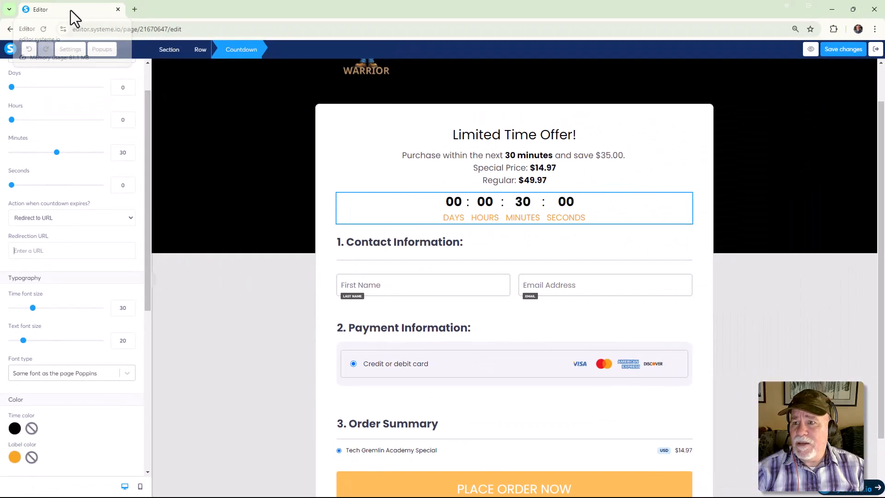
# Duplicate the page editor's browser tab and exit the duplicate to the funnel's steps without restoring the unsaved changes.
pyautogui.rightClick(70, 10)
pyautogui.click(121, 93)
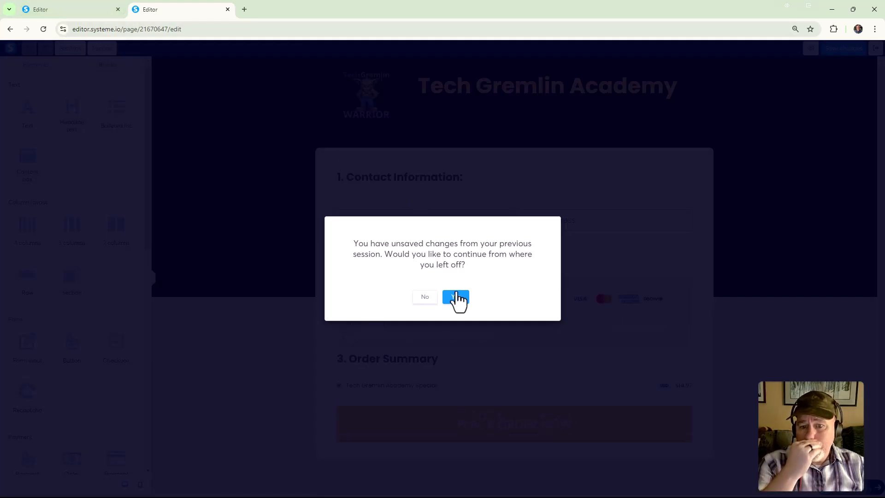
pyautogui.click(425, 297)
pyautogui.click(876, 49)
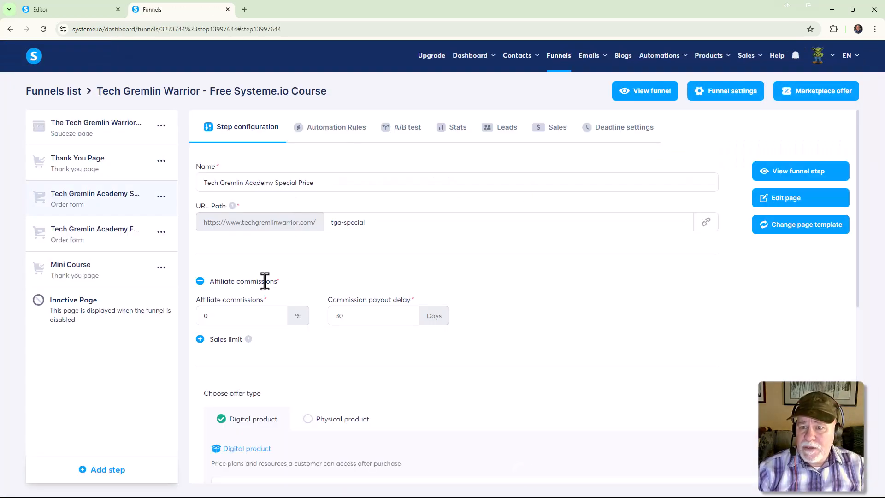
pyautogui.click(95, 244)
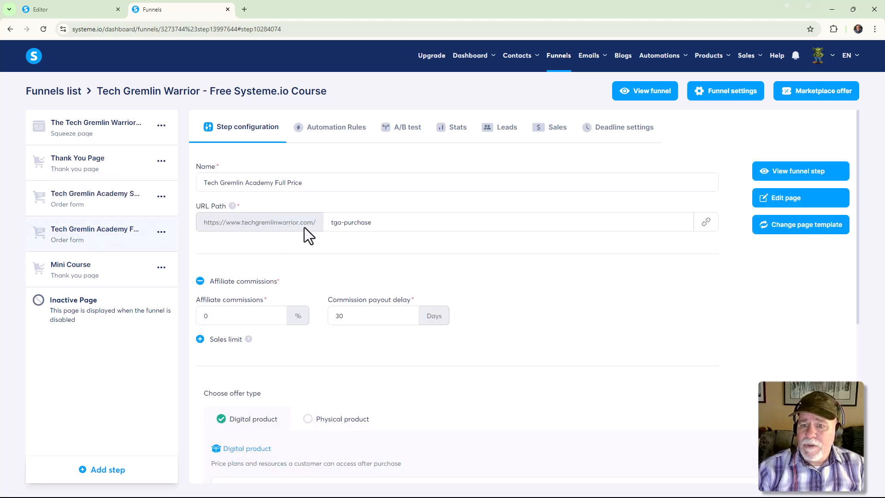
pyautogui.click(707, 224)
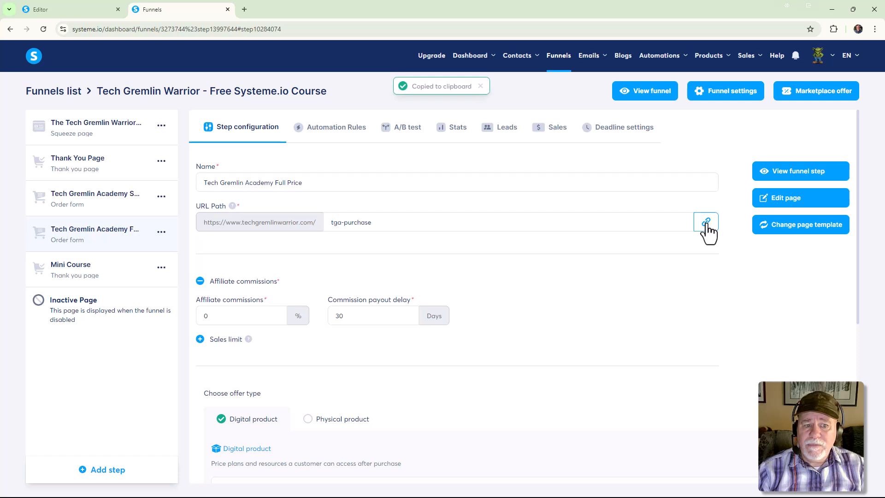
pyautogui.click(49, 9)
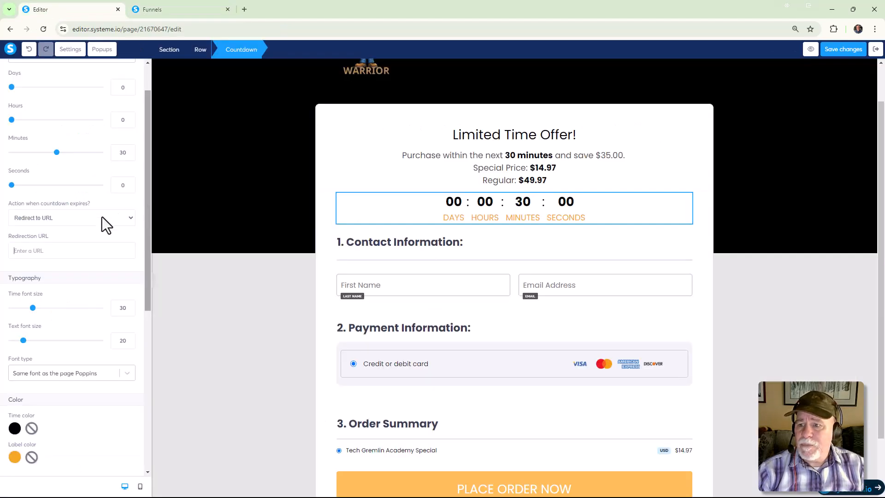
pyautogui.click(51, 251)
pyautogui.hotkey('ctrl', 'v')
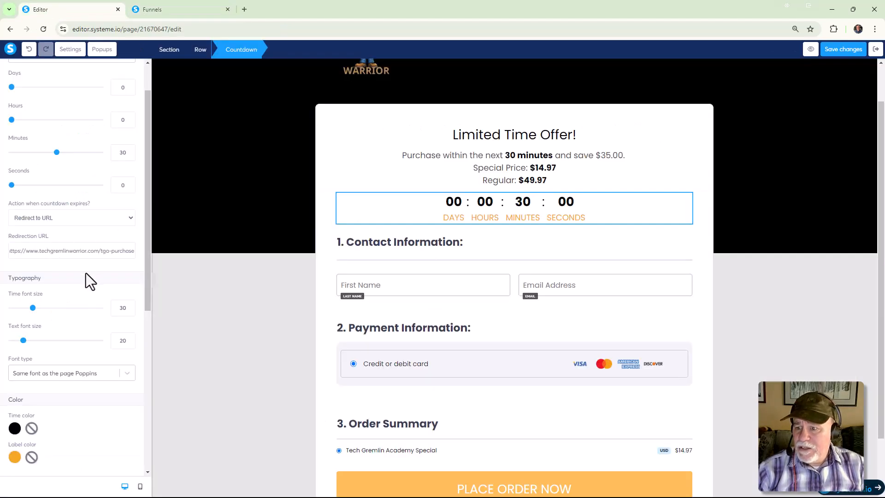
pyautogui.scroll(-3, 86, 276)
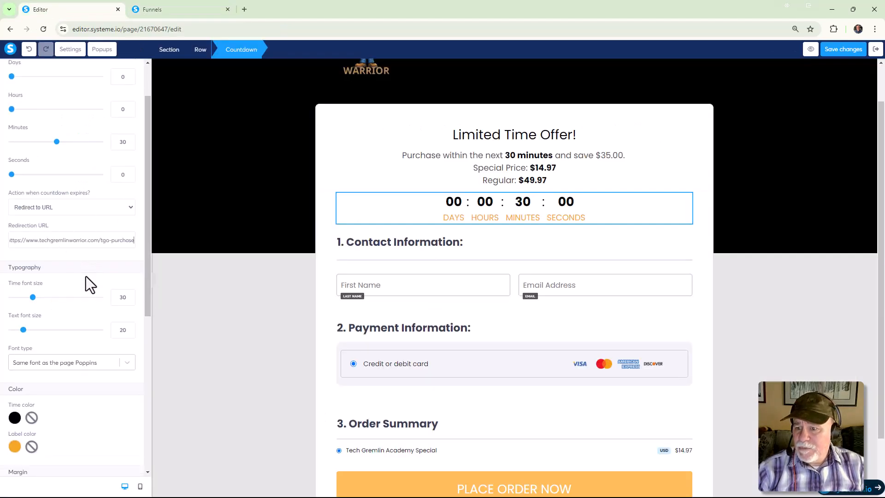
pyautogui.click(841, 54)
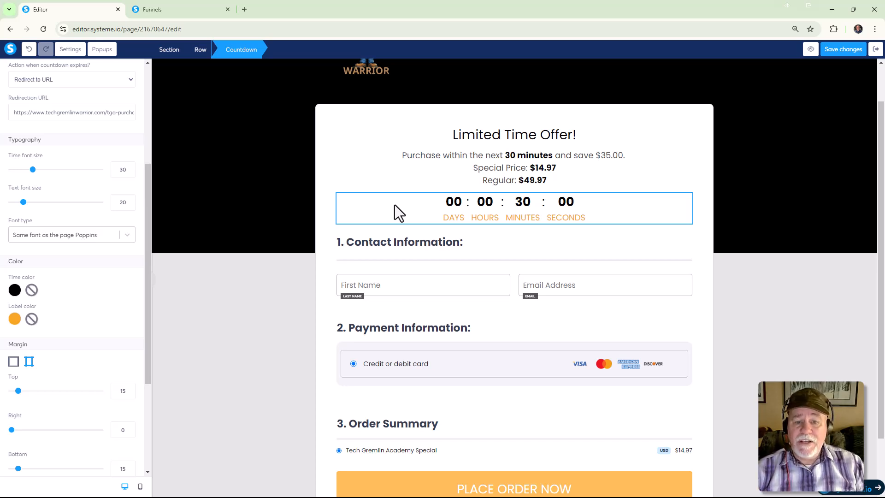
# View the live Tech Gremlin Academy Full Price order form, check its order summary price, and return to the funnel's steps.
pyautogui.click(195, 13)
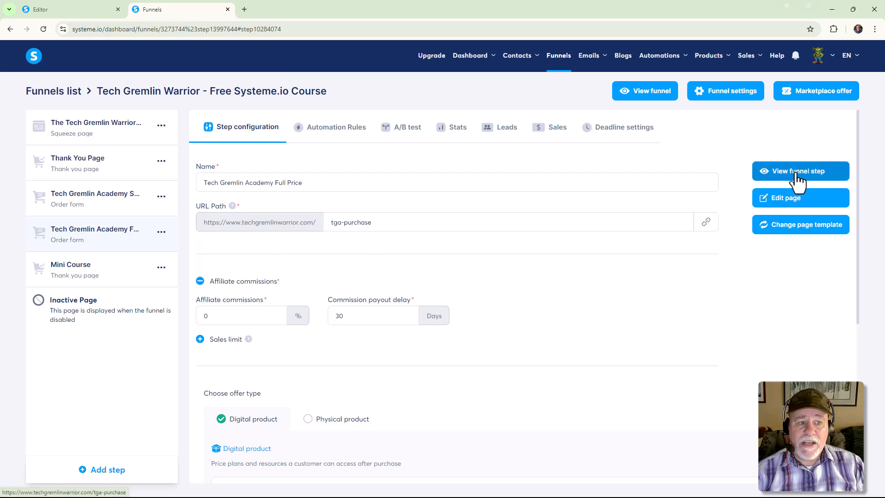
pyautogui.click(795, 176)
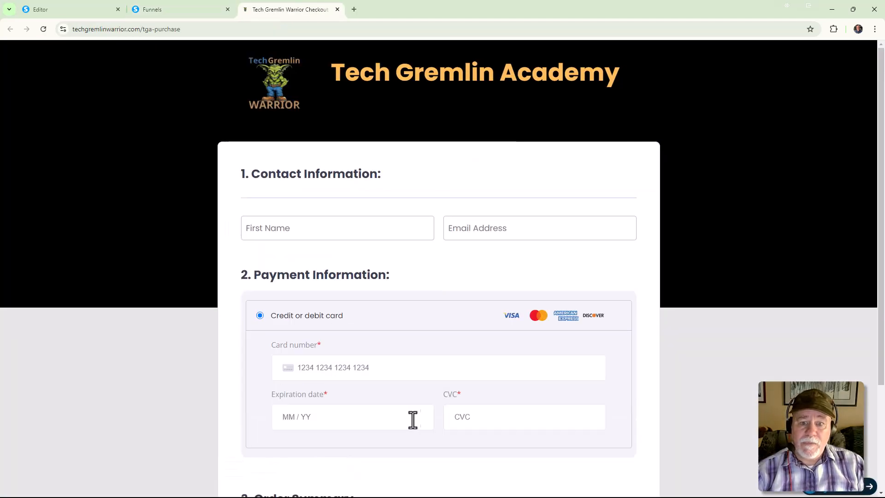
pyautogui.scroll(-3, 425, 397)
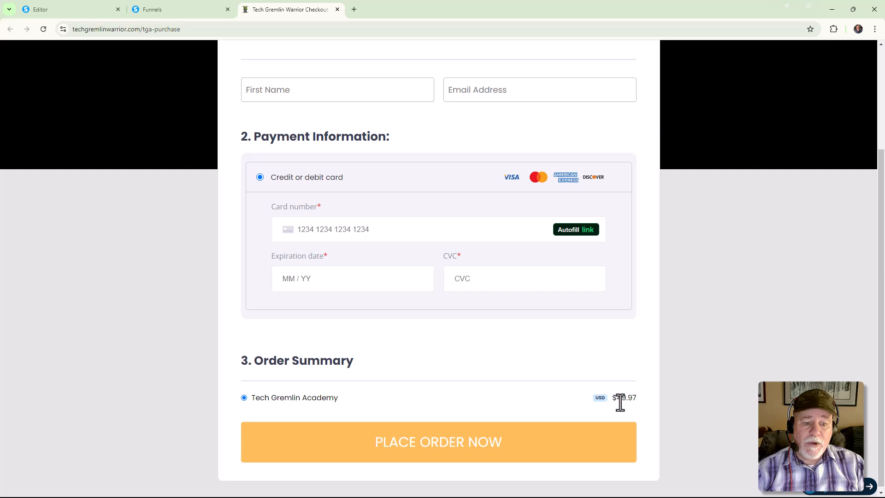
pyautogui.click(200, 10)
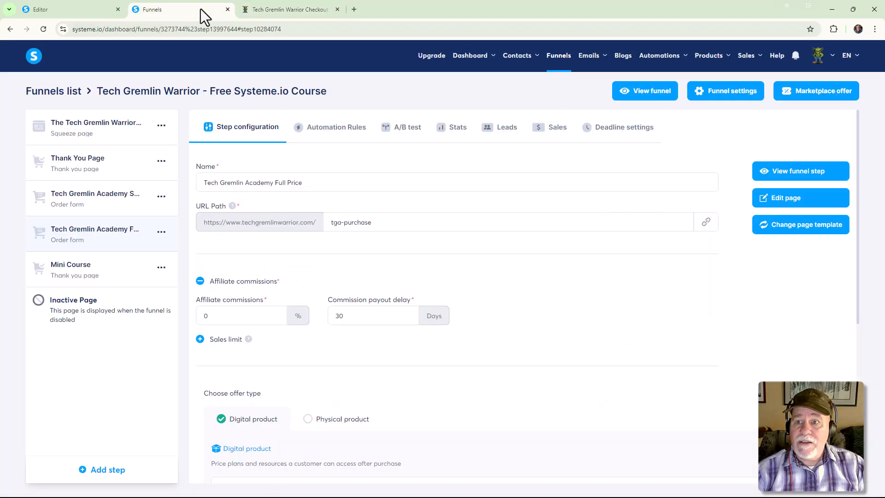